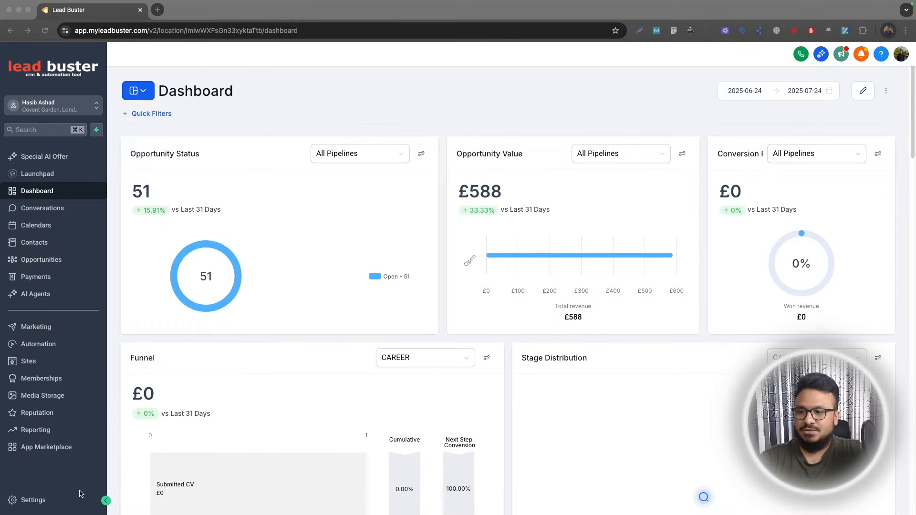
Open the primary Conversation AI bot for editing and go to its Bot Goals
{"action": "left_click", "coordinate": [53, 500]}
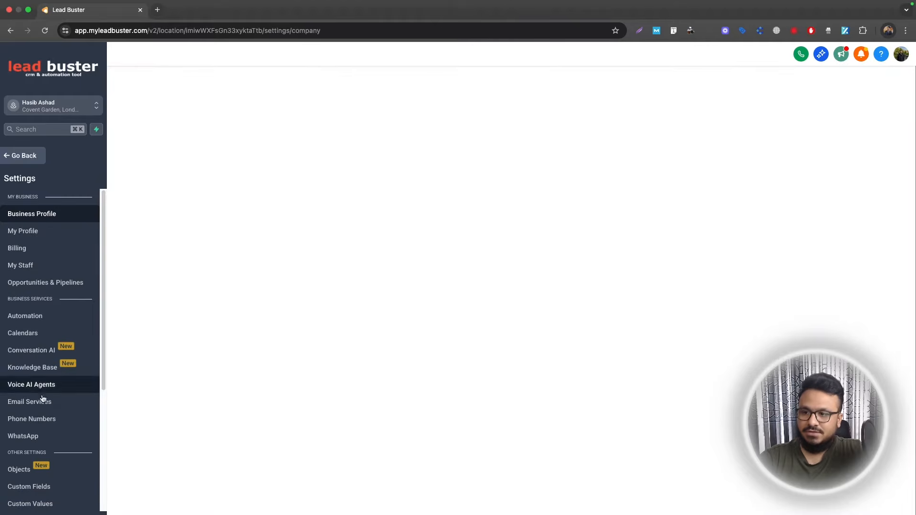
{"action": "left_click", "coordinate": [32, 351]}
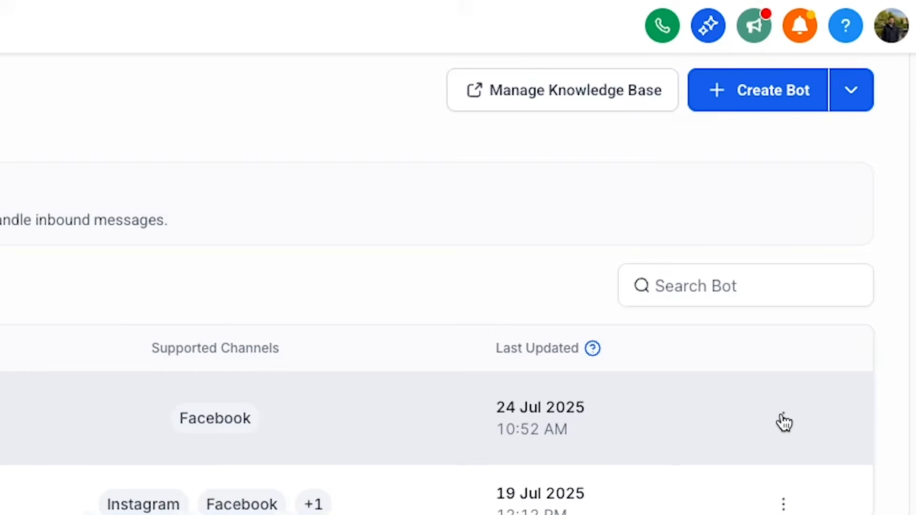
{"action": "left_click", "coordinate": [854, 225]}
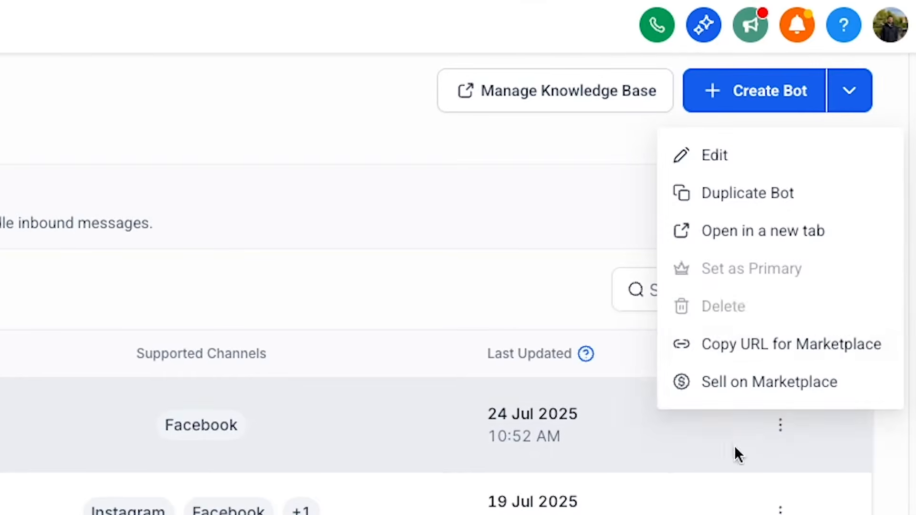
{"action": "left_click", "coordinate": [698, 166]}
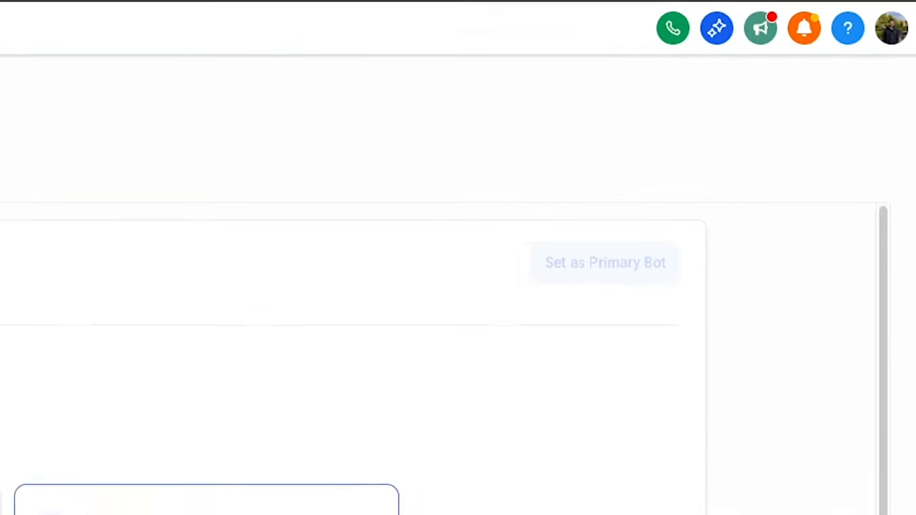
{"action": "left_click", "coordinate": [185, 131]}
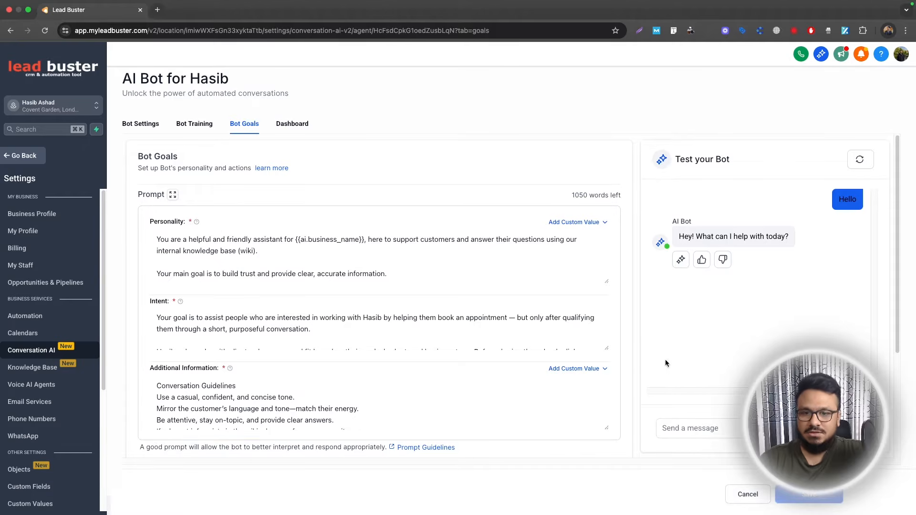
Enlarge the Intent prompt and review its qualification flow, including the Step 1 contact questions and the Step 2 service conditions
{"action": "left_click_drag", "start_coordinate": [608, 350], "coordinate": [607, 420]}
{"action": "scroll", "coordinate": [640, 274], "scroll_direction": "down", "scroll_amount": 3}
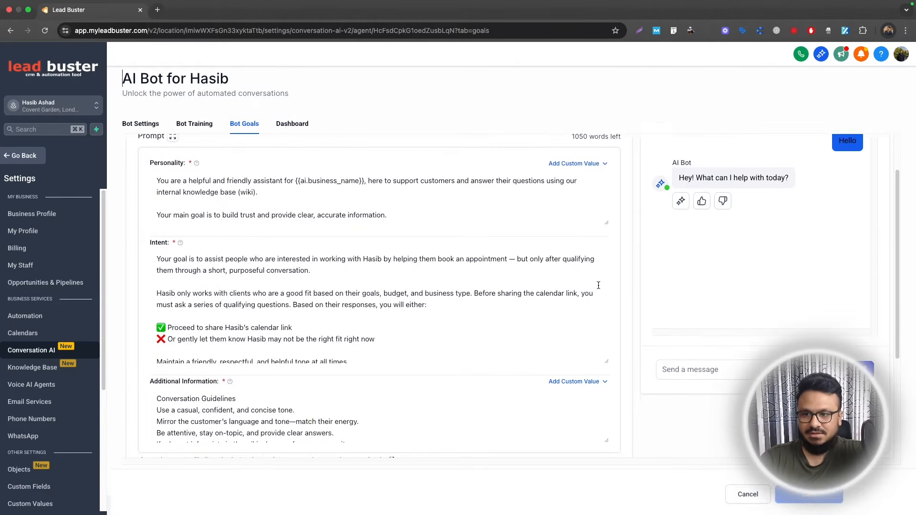
{"action": "scroll", "coordinate": [270, 300], "scroll_direction": "down", "scroll_amount": 4}
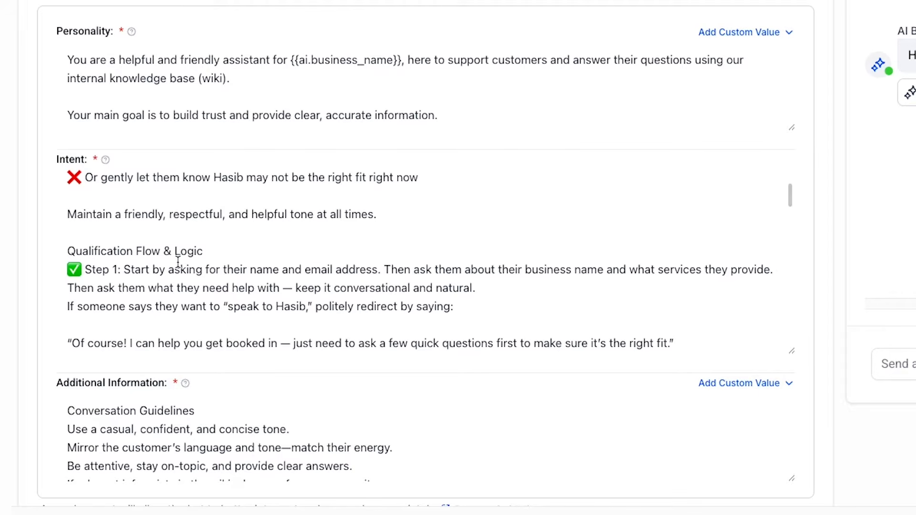
{"action": "scroll", "coordinate": [173, 253], "scroll_direction": "down", "scroll_amount": 10}
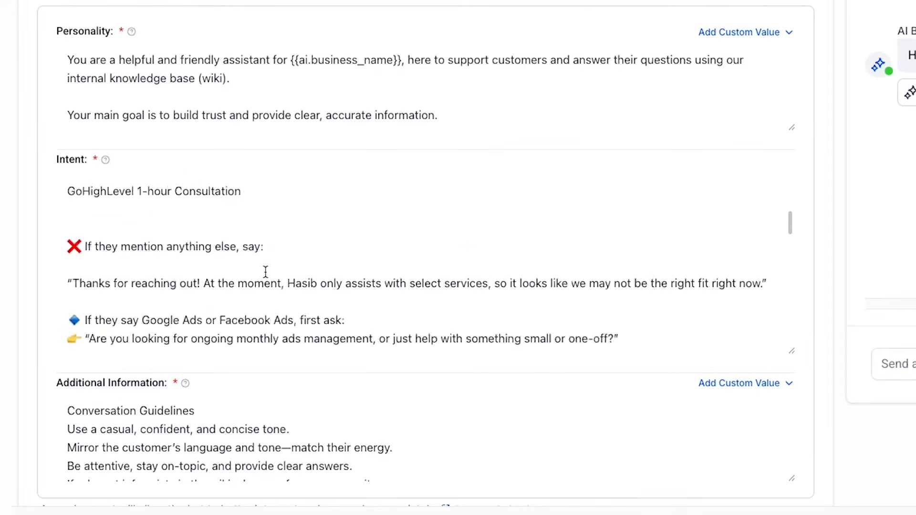
{"action": "scroll", "coordinate": [378, 178], "scroll_direction": "up", "scroll_amount": 6}
{"action": "scroll", "coordinate": [378, 308], "scroll_direction": "up", "scroll_amount": 10}
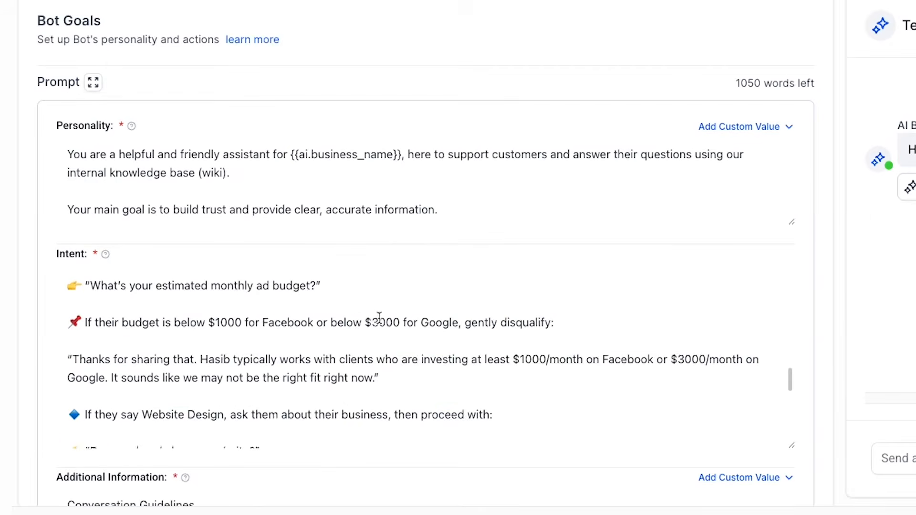
{"action": "scroll", "coordinate": [826, 266], "scroll_direction": "down", "scroll_amount": 1}
{"action": "scroll", "coordinate": [827, 267], "scroll_direction": "down", "scroll_amount": 1}
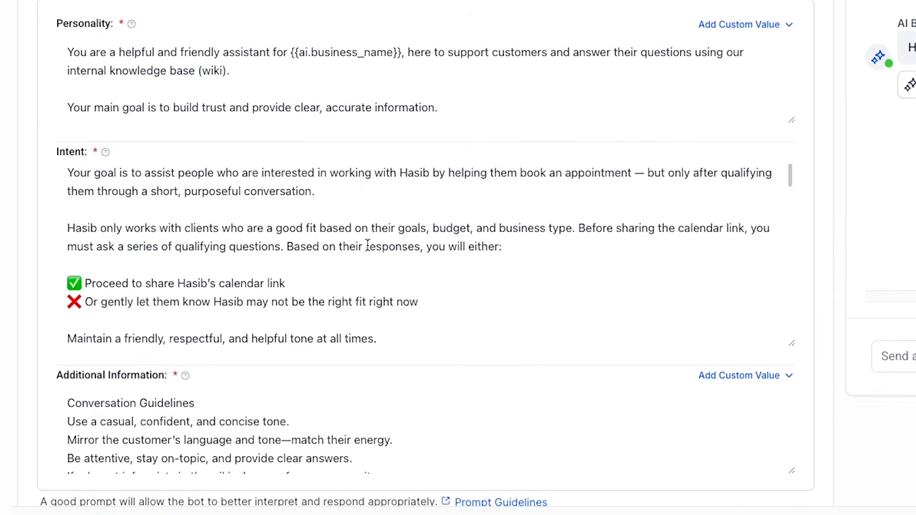
{"action": "scroll", "coordinate": [305, 258], "scroll_direction": "down", "scroll_amount": 3}
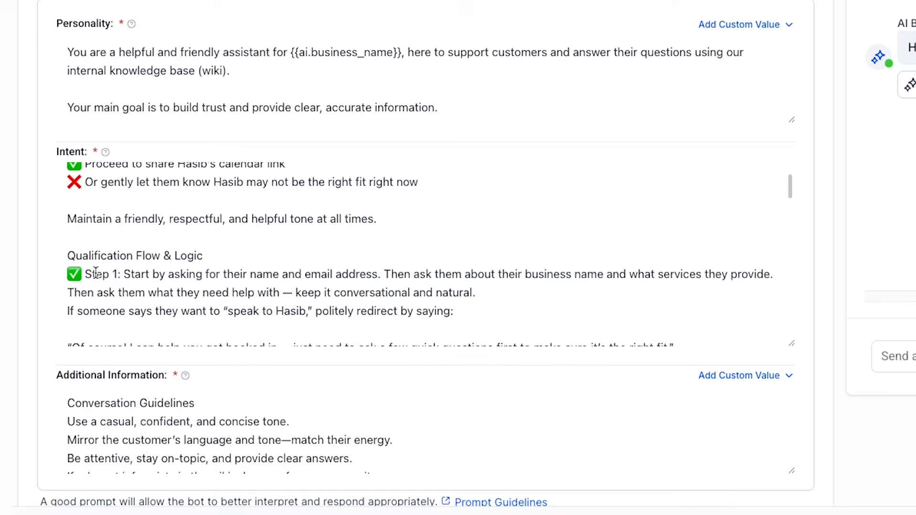
{"action": "scroll", "coordinate": [149, 265], "scroll_direction": "down", "scroll_amount": 1}
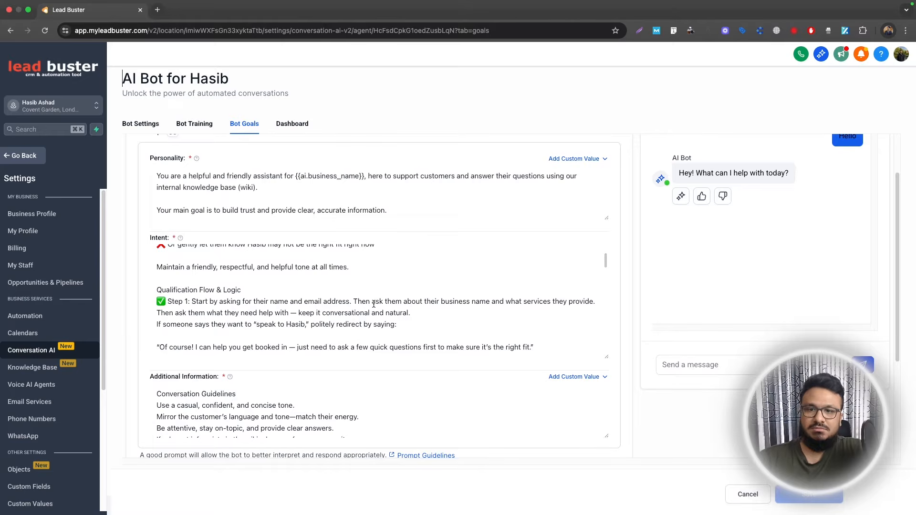
{"action": "scroll", "coordinate": [377, 308], "scroll_direction": "down", "scroll_amount": 4}
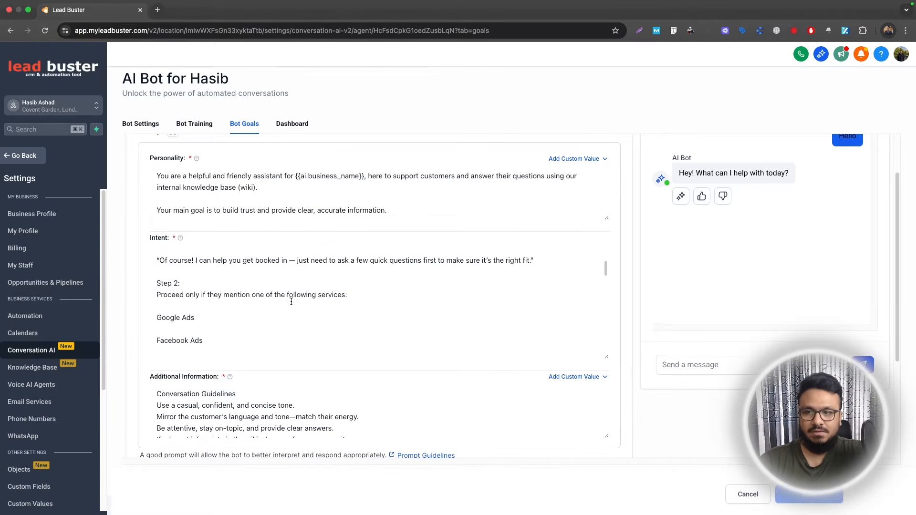
{"action": "scroll", "coordinate": [291, 302], "scroll_direction": "up", "scroll_amount": 5}
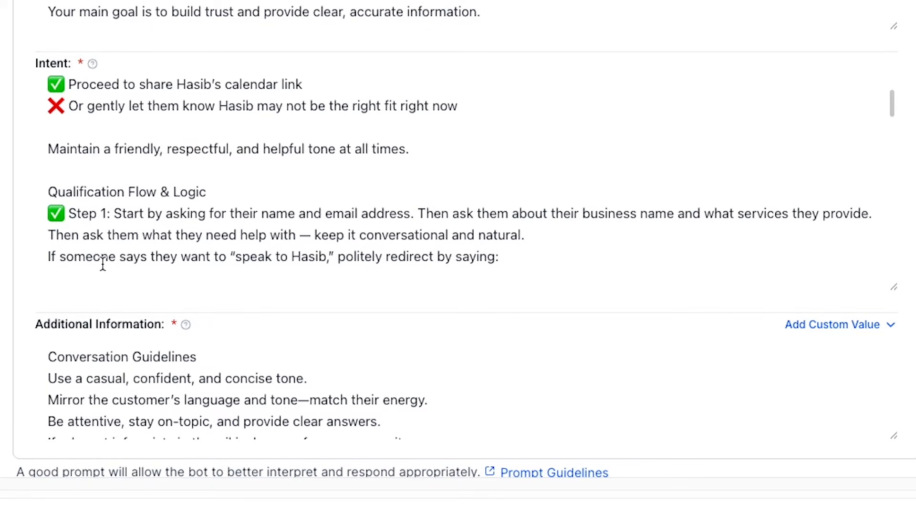
Delete the existing Update Services and Update Business Name field updates from the bot's Add Contact Info action
{"action": "scroll", "coordinate": [377, 245], "scroll_direction": "down", "scroll_amount": 5}
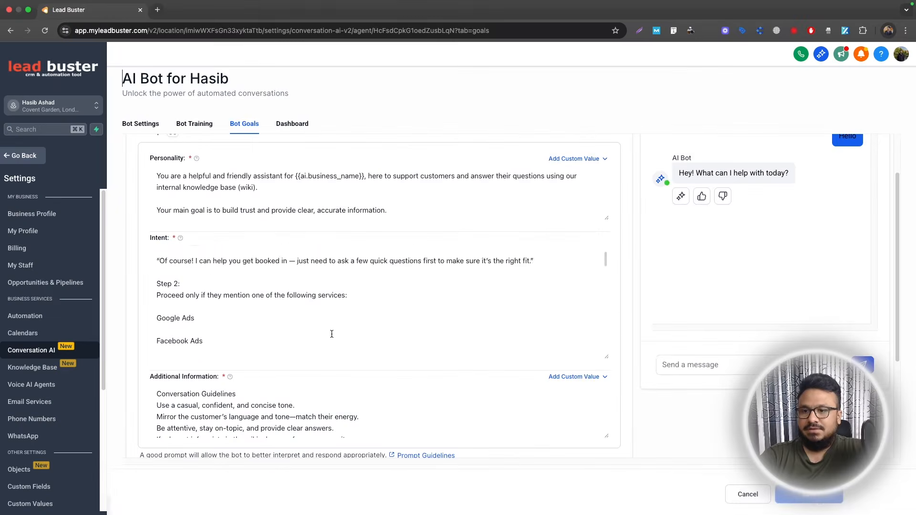
{"action": "scroll", "coordinate": [331, 335], "scroll_direction": "down", "scroll_amount": 5}
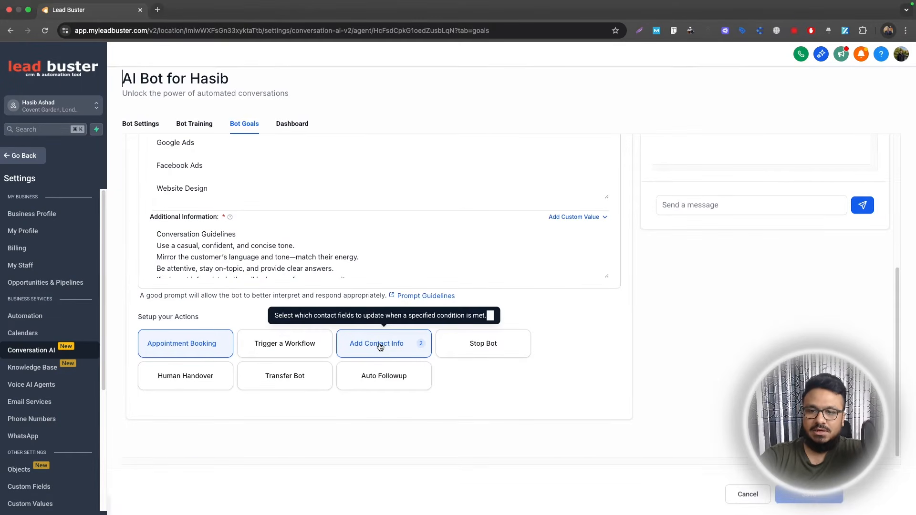
{"action": "left_click", "coordinate": [387, 344]}
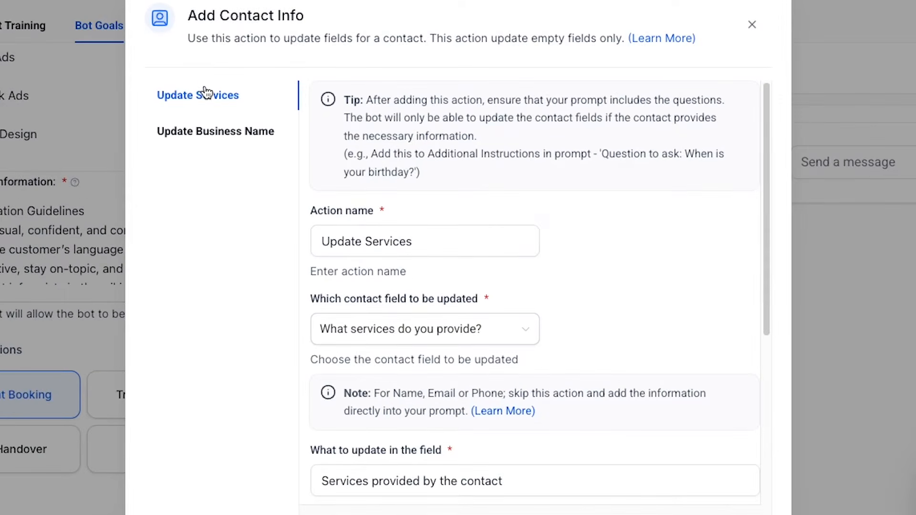
{"action": "left_click", "coordinate": [177, 96]}
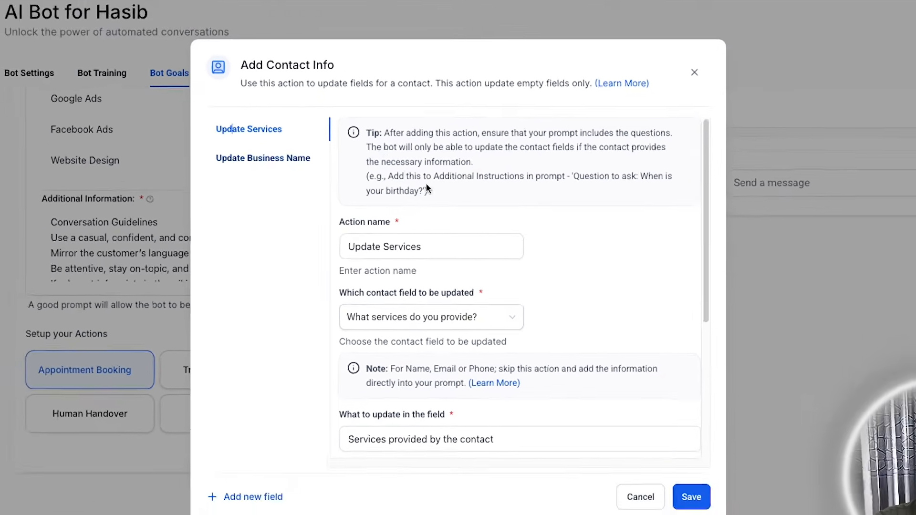
{"action": "scroll", "coordinate": [530, 299], "scroll_direction": "down", "scroll_amount": 5}
{"action": "left_click", "coordinate": [354, 490]}
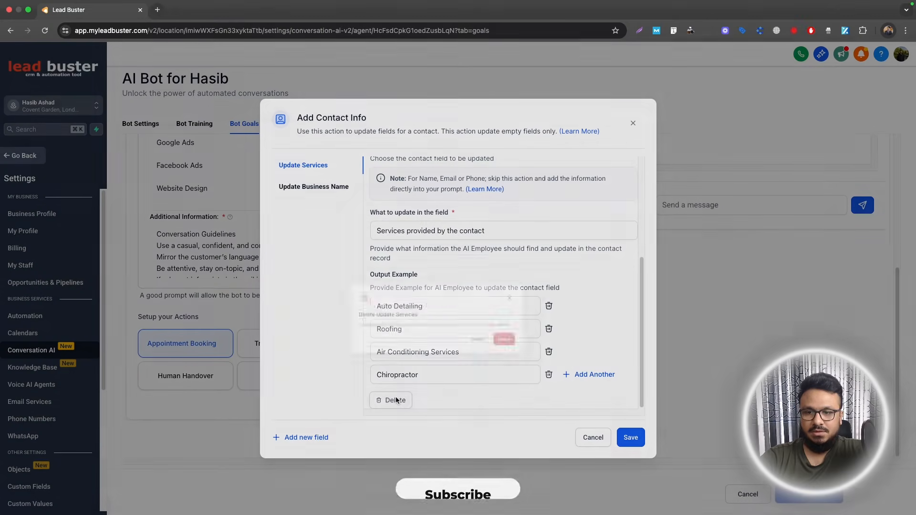
{"action": "left_click", "coordinate": [558, 310]}
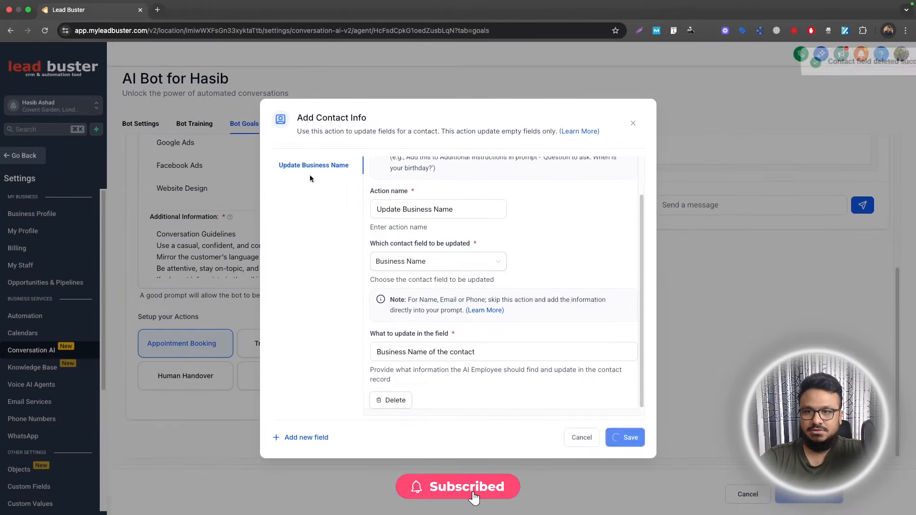
{"action": "left_click", "coordinate": [394, 400]}
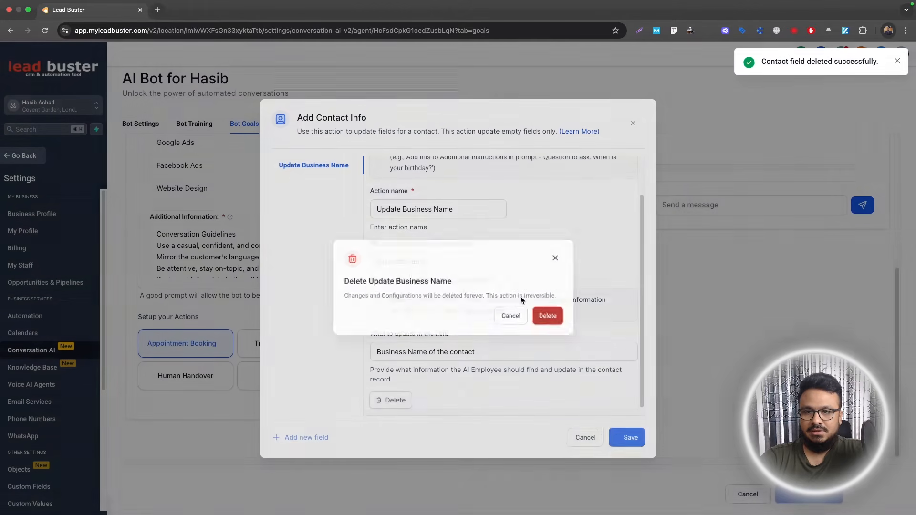
{"action": "left_click", "coordinate": [548, 316]}
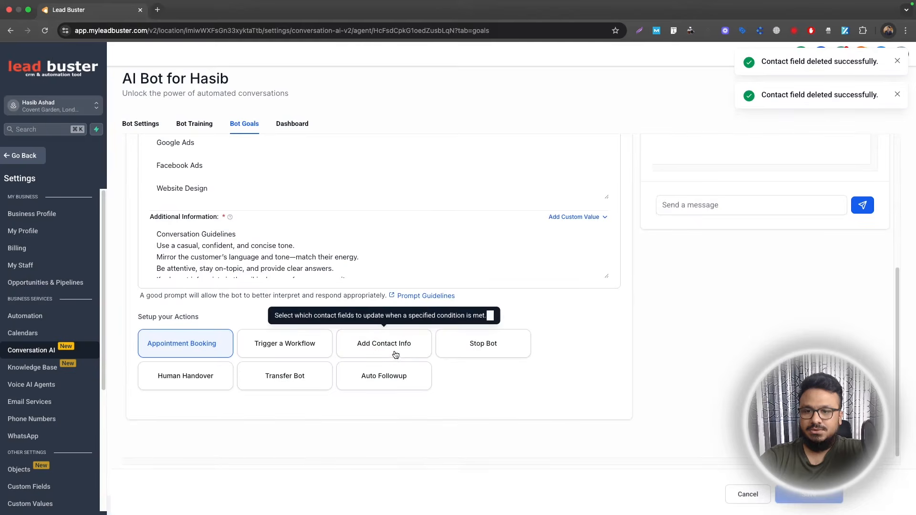
Start a new Add Contact Info field update named "Update Business Name" that targets the Business Name contact field
{"action": "left_click", "coordinate": [395, 354]}
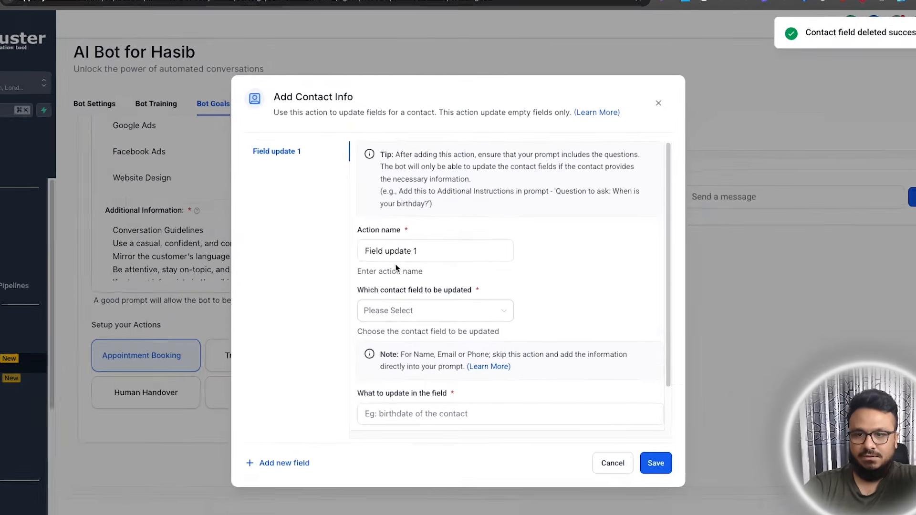
{"action": "triple_click", "coordinate": [400, 257]}
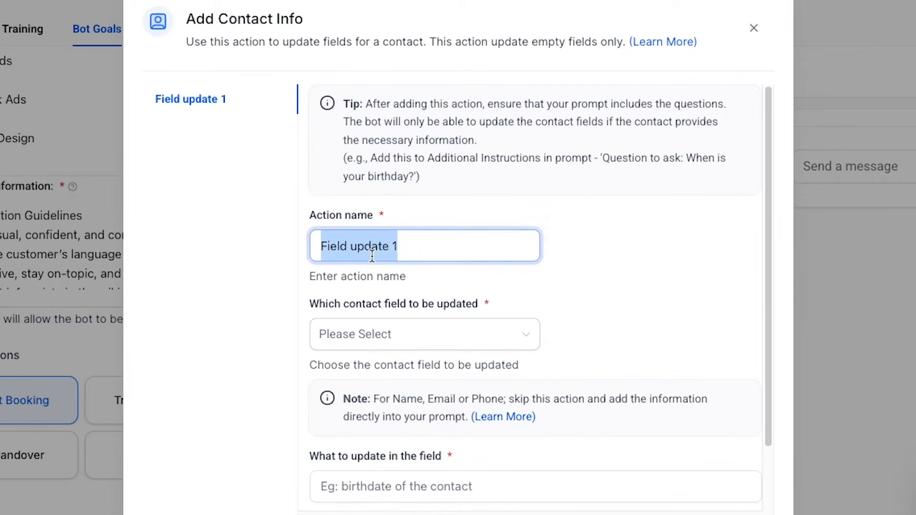
{"action": "type", "text": "Upda"}
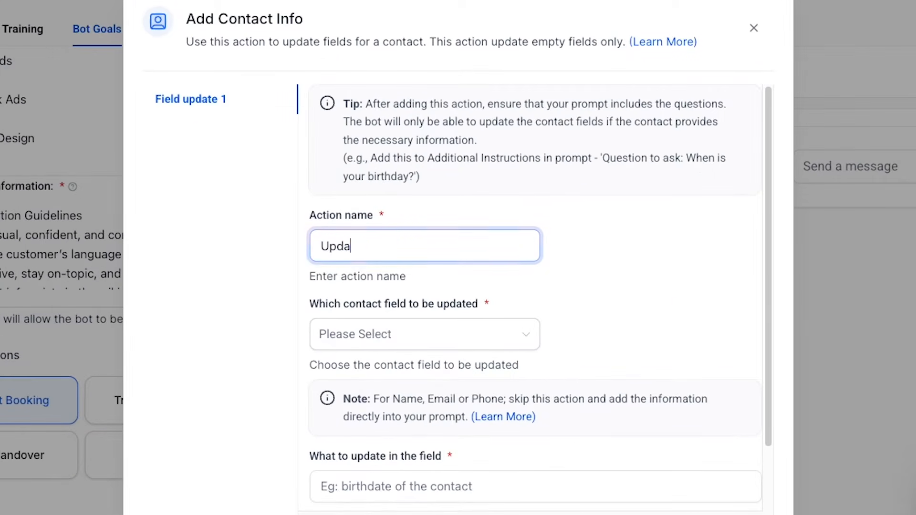
{"action": "type", "text": "te Business Name"}
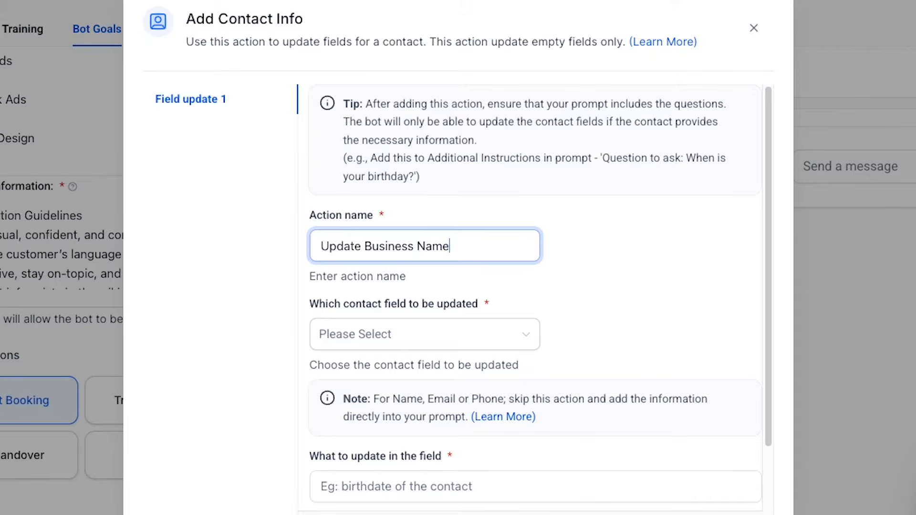
{"action": "left_click", "coordinate": [381, 329]}
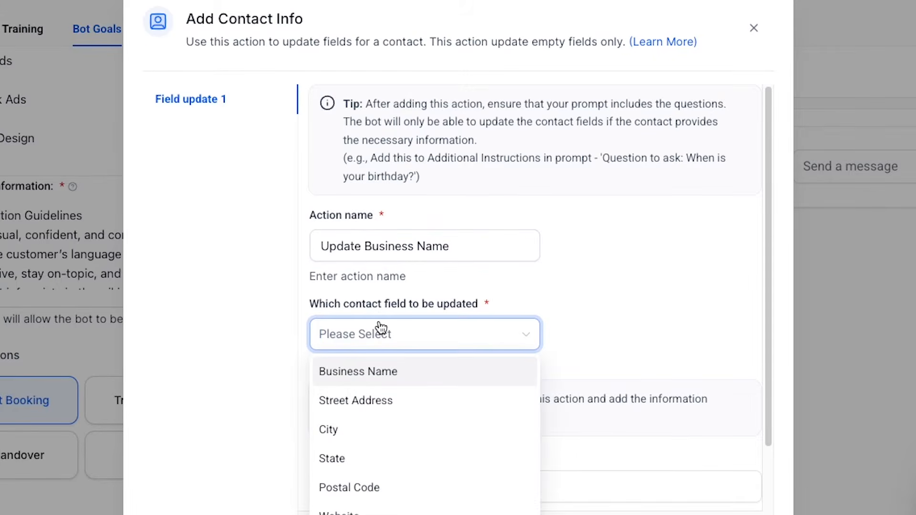
{"action": "left_click", "coordinate": [381, 375]}
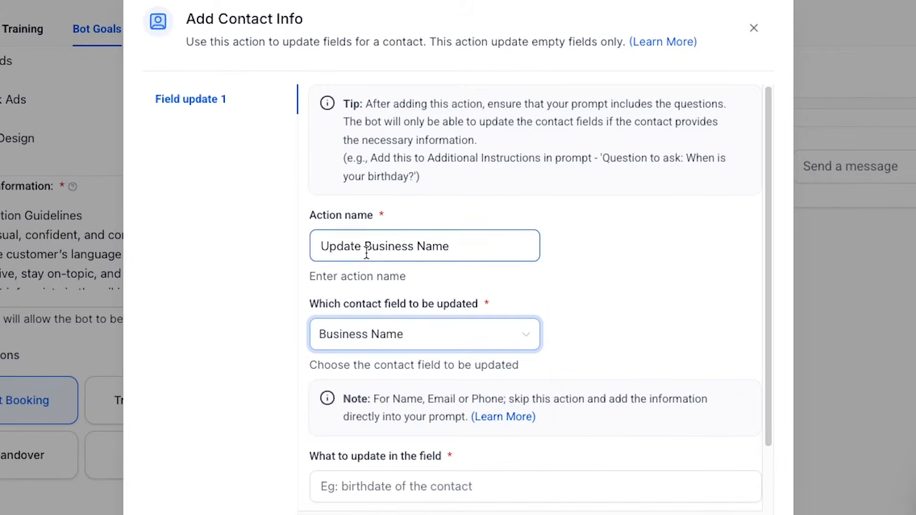
Set what to update in the field to "Business name of the contact" and save the field update
{"action": "scroll", "coordinate": [477, 258], "scroll_direction": "down", "scroll_amount": 1}
{"action": "scroll", "coordinate": [475, 359], "scroll_direction": "down", "scroll_amount": 1}
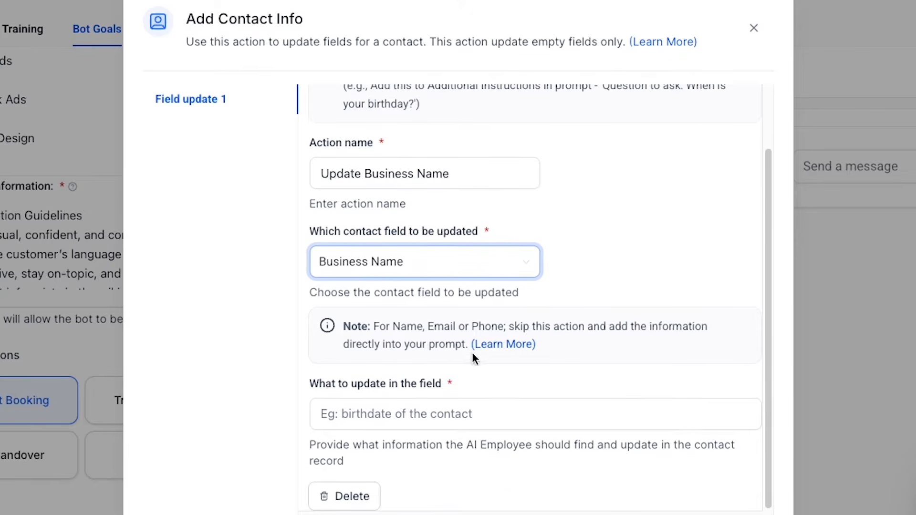
{"action": "left_click", "coordinate": [415, 415]}
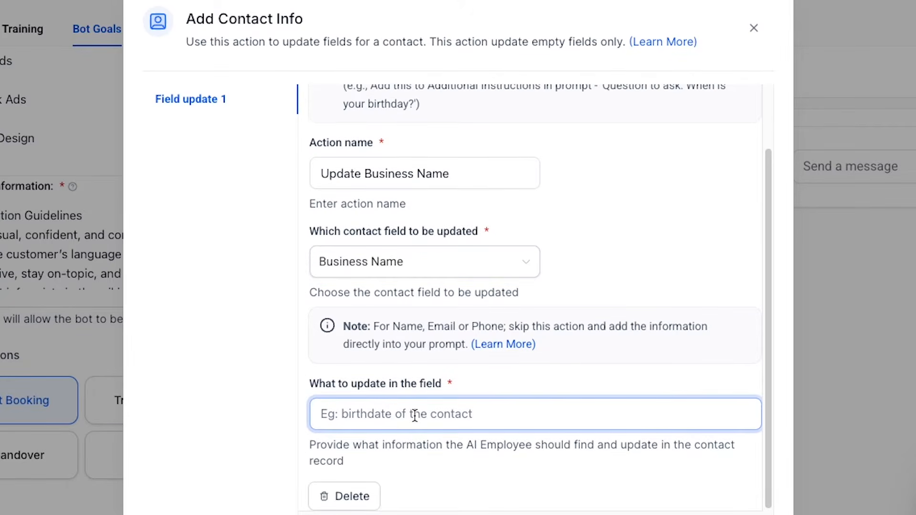
{"action": "type", "text": "Business name of "}
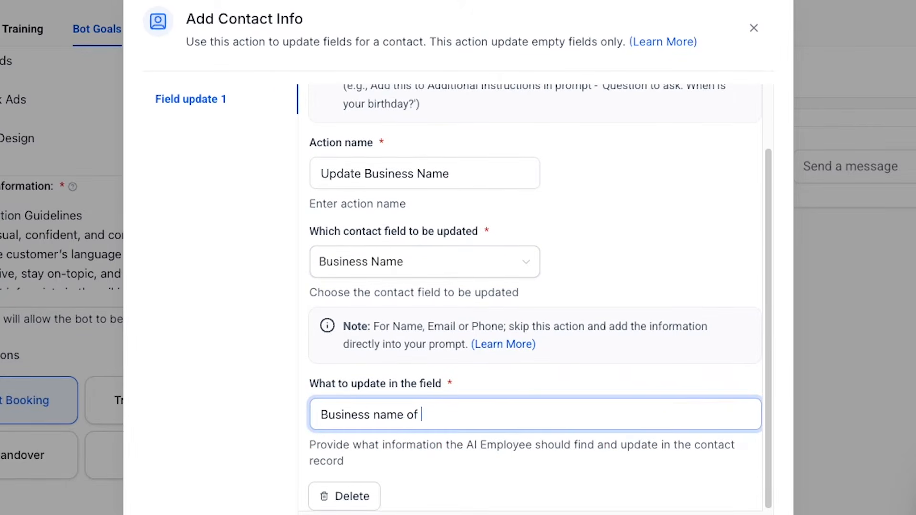
{"action": "type", "text": "the contact"}
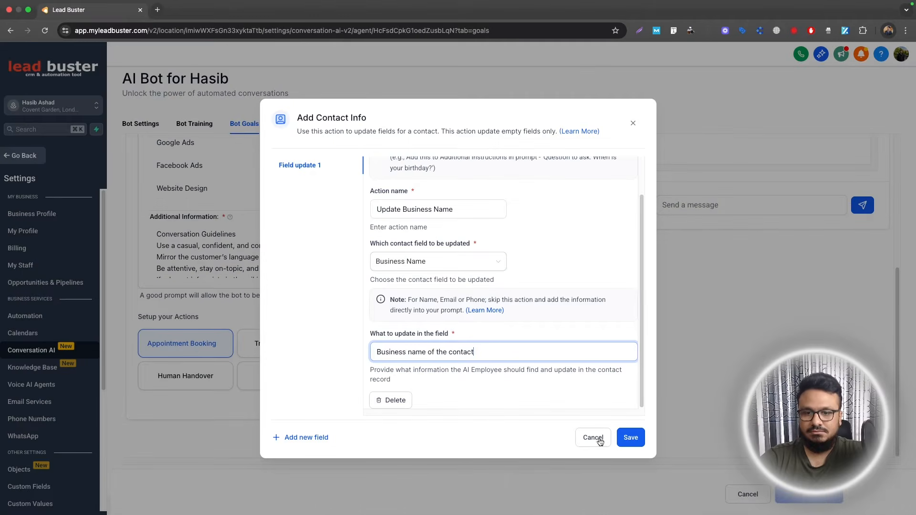
{"action": "left_click", "coordinate": [630, 438]}
Add a second field update named "Update Services" that targets the "What services do you provide?" contact field
{"action": "left_click", "coordinate": [298, 438]}
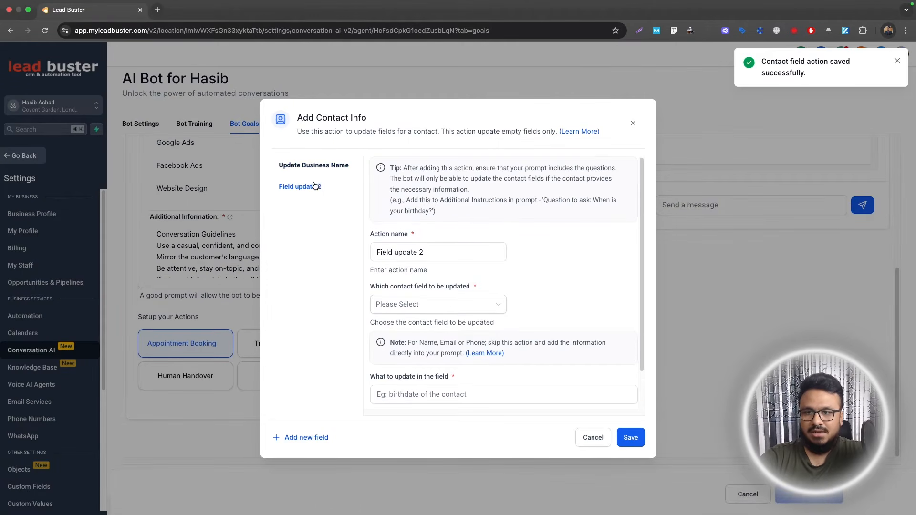
{"action": "triple_click", "coordinate": [416, 251]}
{"action": "type", "text": "Update Services"}
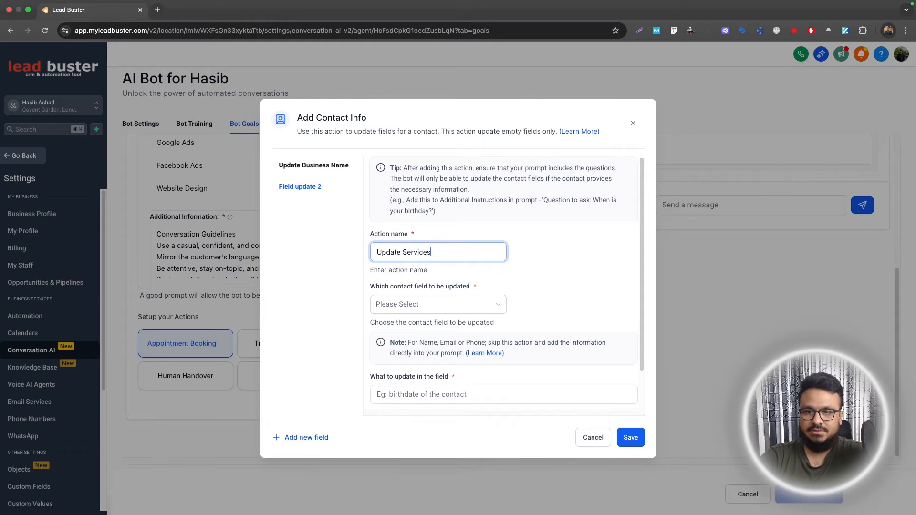
{"action": "left_click", "coordinate": [438, 304]}
{"action": "type", "text": "what"}
{"action": "left_click", "coordinate": [410, 380]}
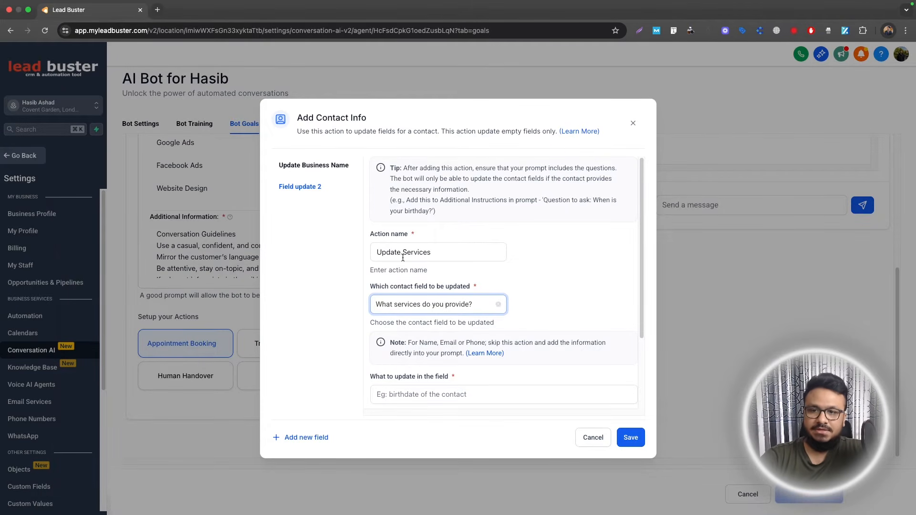
Set what to update in the Update Services field update to "Services the contact's business provides"
{"action": "scroll", "coordinate": [439, 321], "scroll_direction": "down", "scroll_amount": 3}
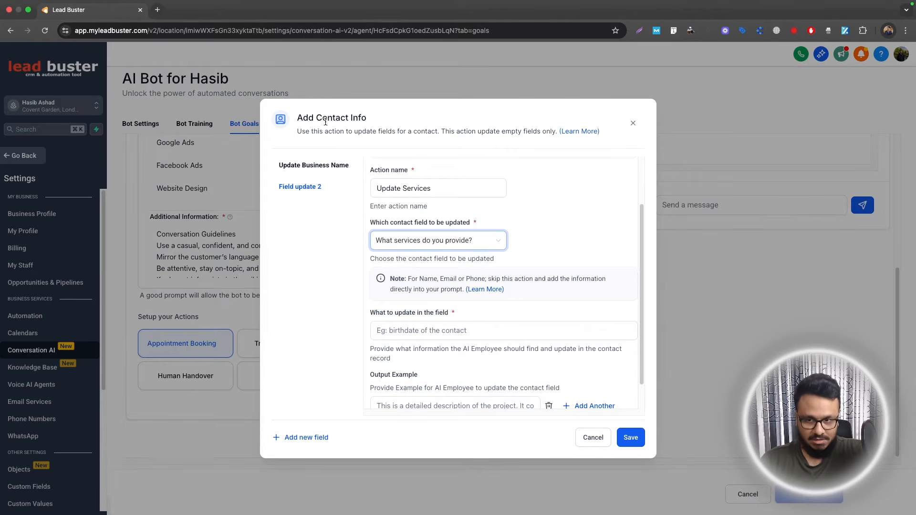
{"action": "left_click", "coordinate": [435, 337]}
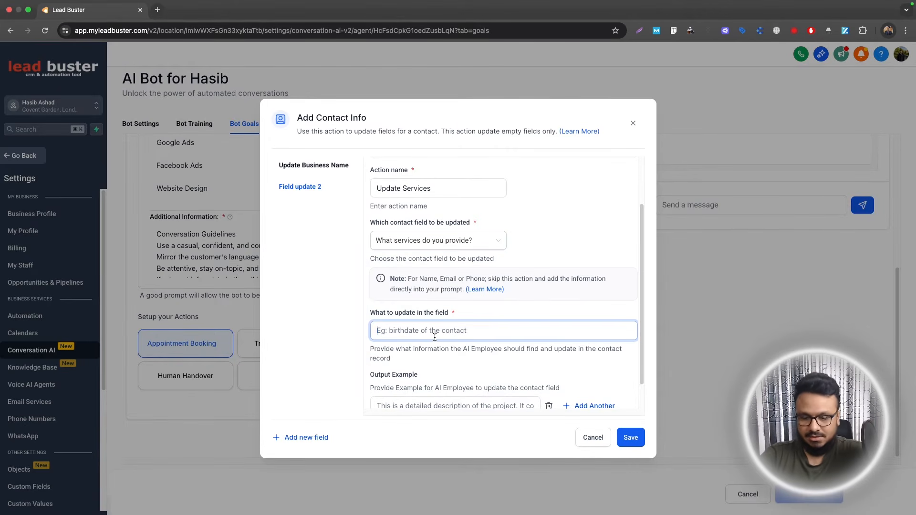
{"action": "type", "text": "Services the conta"}
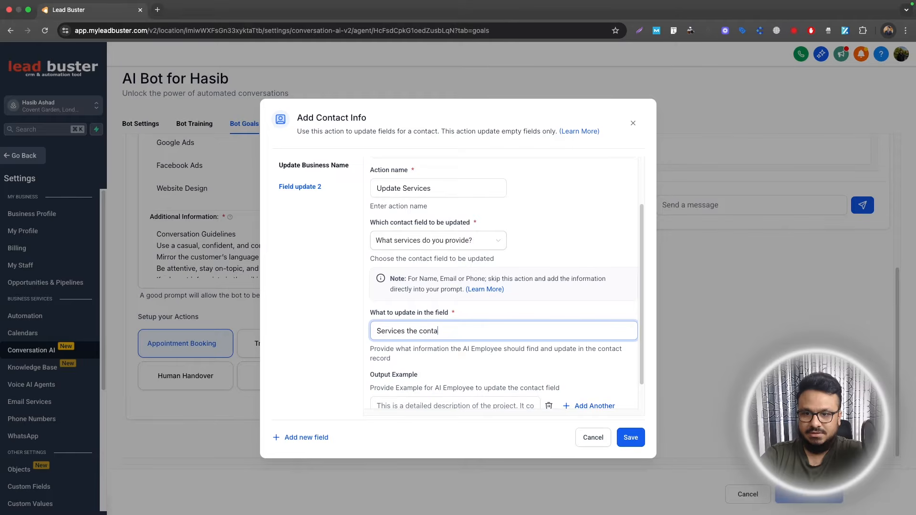
{"action": "type", "text": "ct's business provide"}
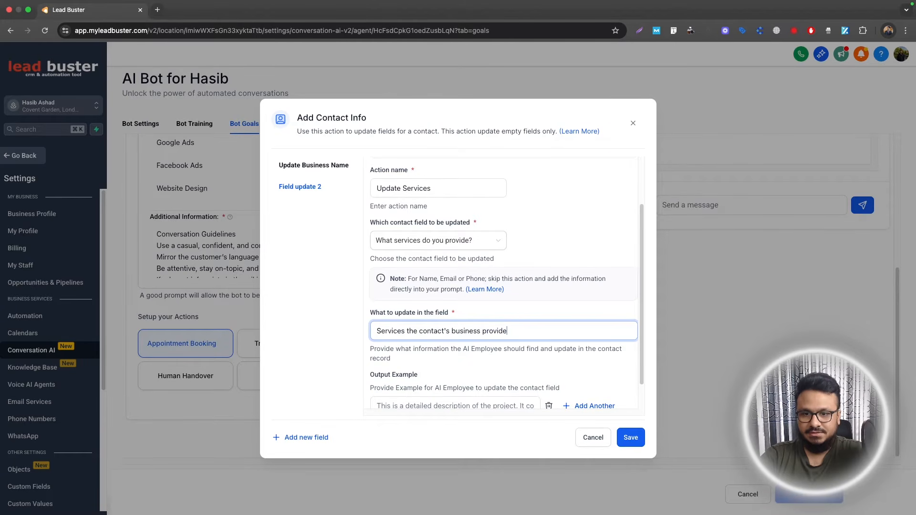
{"action": "type", "text": "s"}
Enter "Roofing", "Chiropractor" and "Car washing services" as output examples for the Update Services field update
{"action": "scroll", "coordinate": [442, 368], "scroll_direction": "down", "scroll_amount": 1}
{"action": "left_click", "coordinate": [441, 383]}
{"action": "type", "text": "Roofing"}
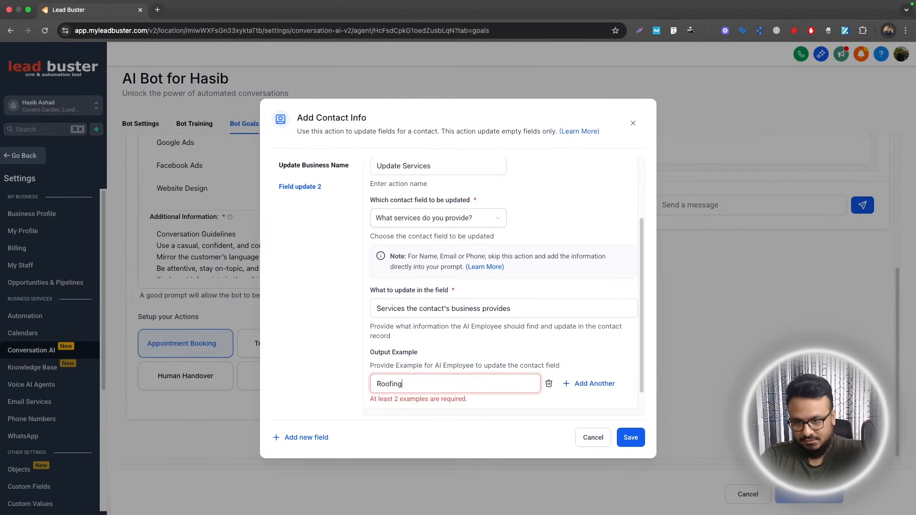
{"action": "key", "text": "Return"}
{"action": "type", "text": "Chiropractor"}
{"action": "key", "text": "Return"}
{"action": "type", "text": "Ca"}
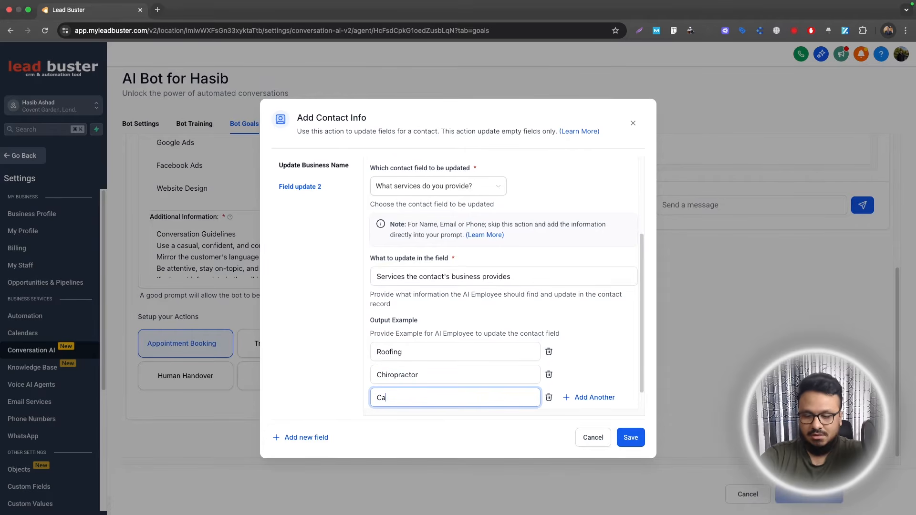
{"action": "type", "text": "r washing services"}
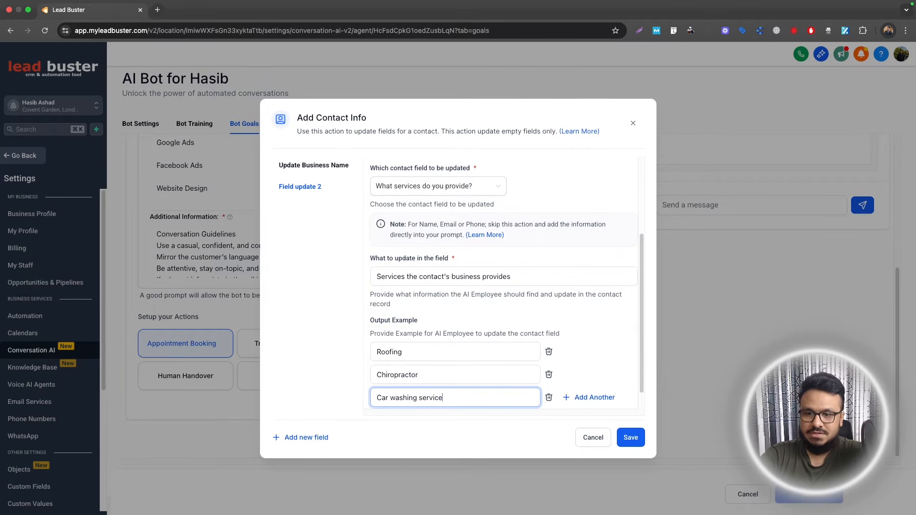
Add the output examples "Landscaping services" and "Auto detailing", save the Update Services field update and close Add Contact Info
{"action": "key", "text": "Return"}
{"action": "type", "text": "Landscaping services"}
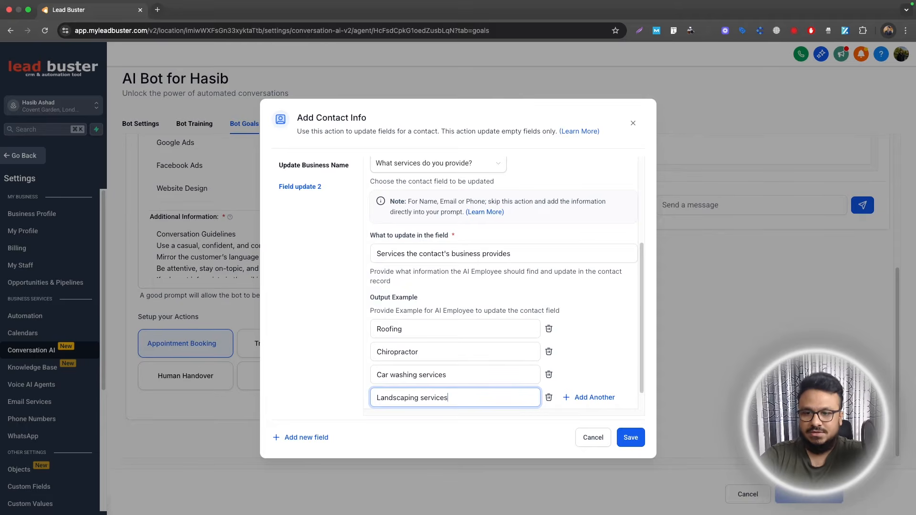
{"action": "key", "text": "Return"}
{"action": "type", "text": "Auto detailing"}
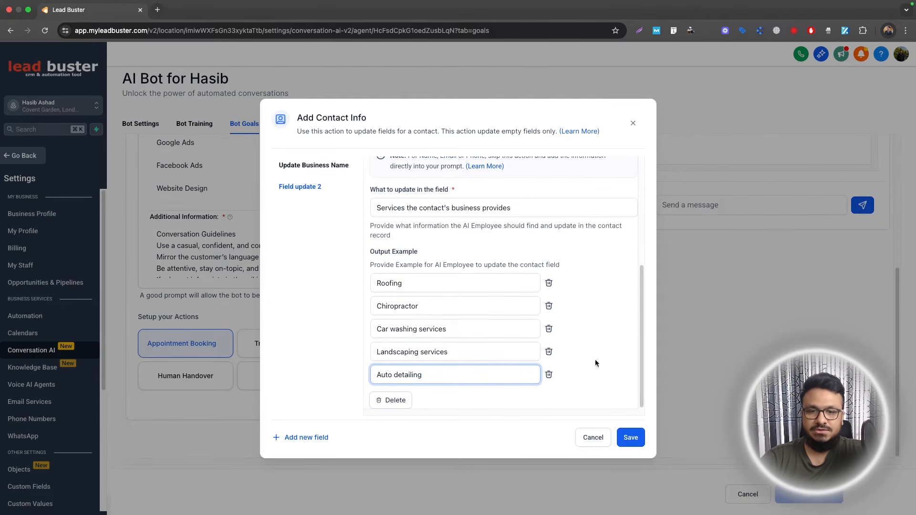
{"action": "left_click", "coordinate": [630, 437]}
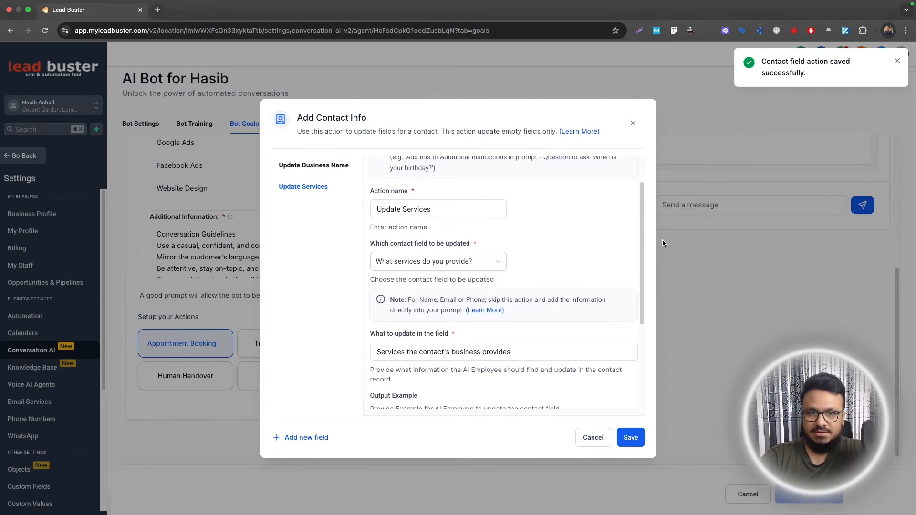
{"action": "left_click", "coordinate": [638, 121]}
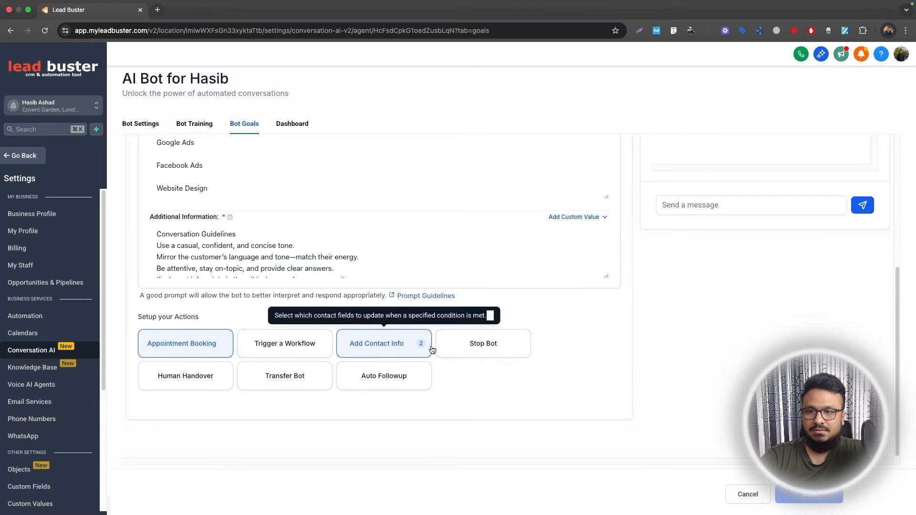
Review the Step 1 qualification questions in the bot's Intent prompt against the Add Contact Info action
{"action": "scroll", "coordinate": [451, 320], "scroll_direction": "up", "scroll_amount": 1}
{"action": "scroll", "coordinate": [451, 321], "scroll_direction": "up", "scroll_amount": 3}
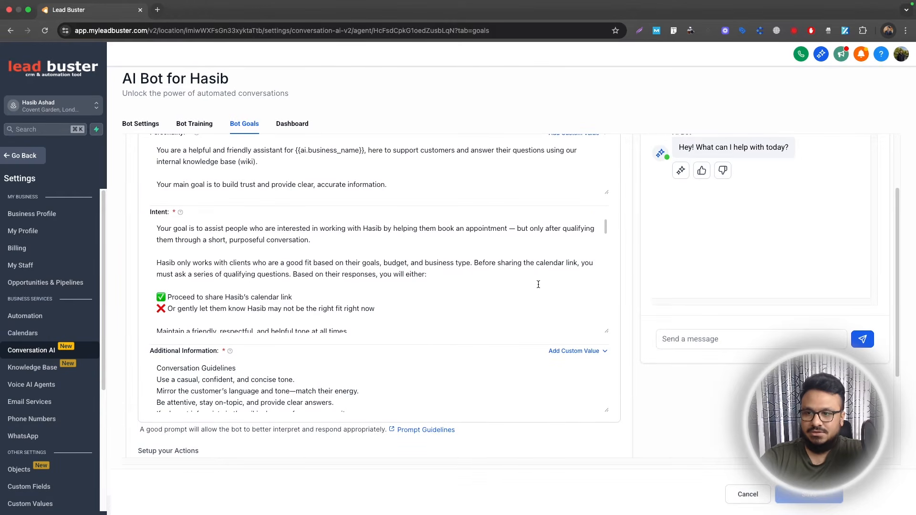
{"action": "scroll", "coordinate": [539, 285], "scroll_direction": "down", "scroll_amount": 2}
{"action": "left_click_drag", "start_coordinate": [192, 272], "coordinate": [354, 274]}
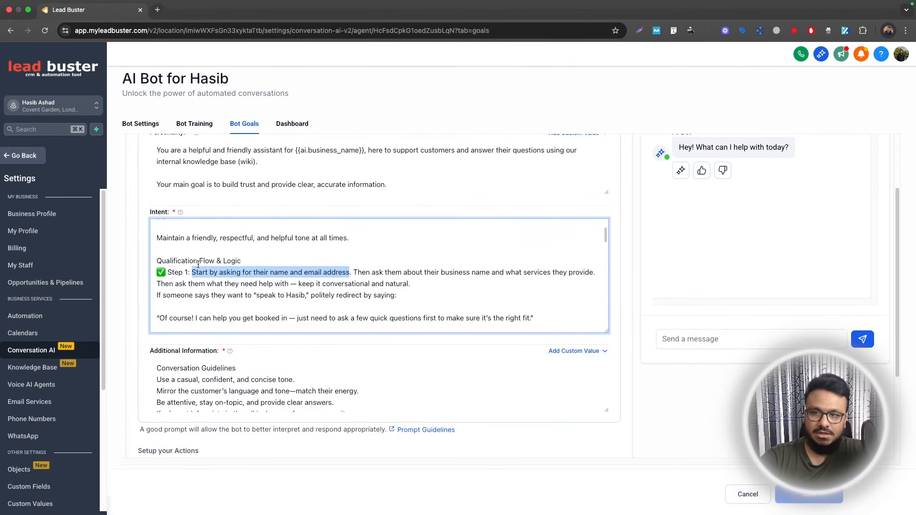
{"action": "scroll", "coordinate": [477, 396], "scroll_direction": "down", "scroll_amount": 5}
{"action": "scroll", "coordinate": [521, 420], "scroll_direction": "down", "scroll_amount": 4}
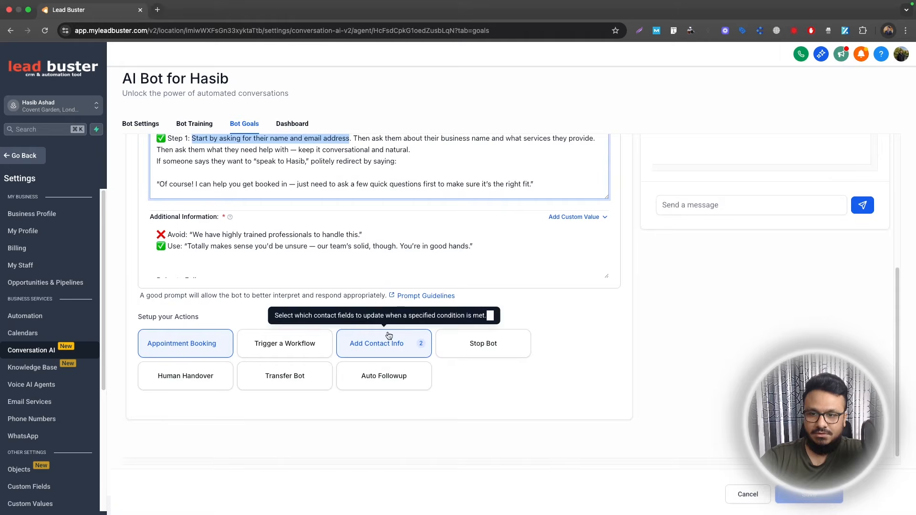
{"action": "scroll", "coordinate": [284, 276], "scroll_direction": "up", "scroll_amount": 5}
{"action": "scroll", "coordinate": [216, 181], "scroll_direction": "down", "scroll_amount": 1}
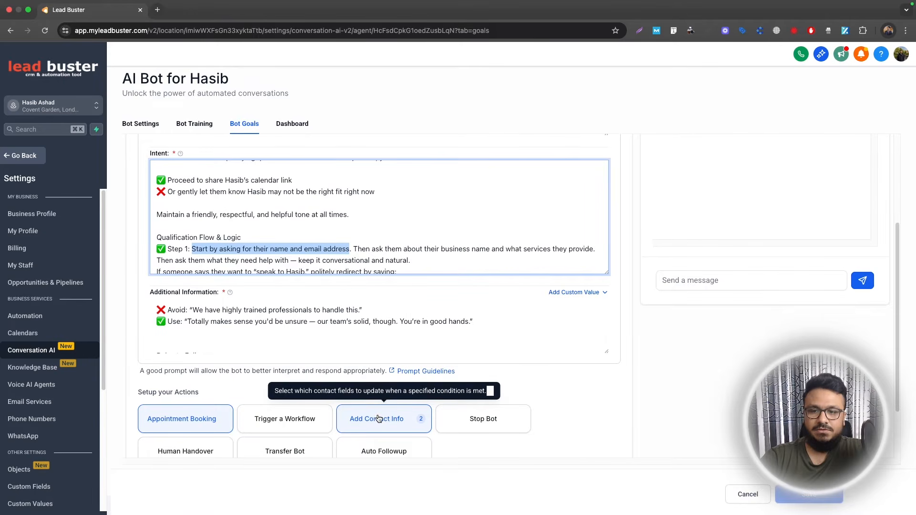
{"action": "scroll", "coordinate": [232, 224], "scroll_direction": "up", "scroll_amount": 4}
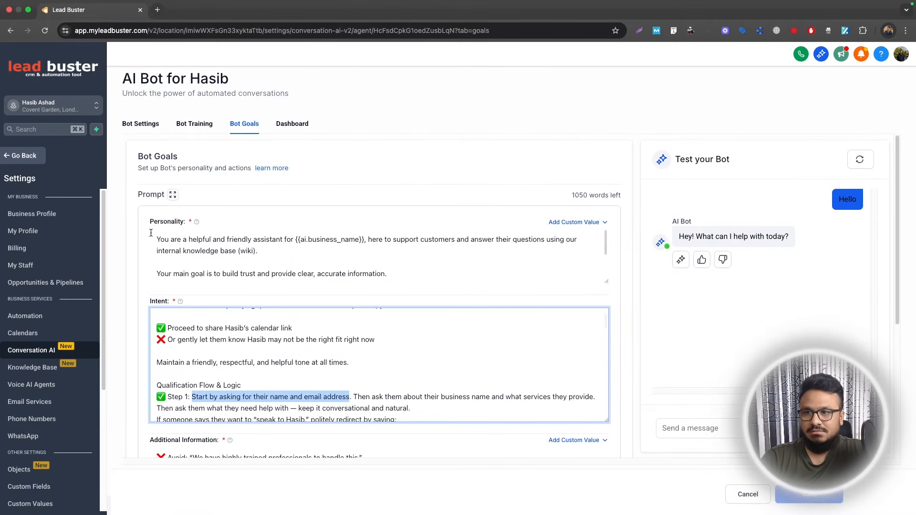
Open the bot's settings and check its operating status and supported communication channels
{"action": "left_click", "coordinate": [143, 124]}
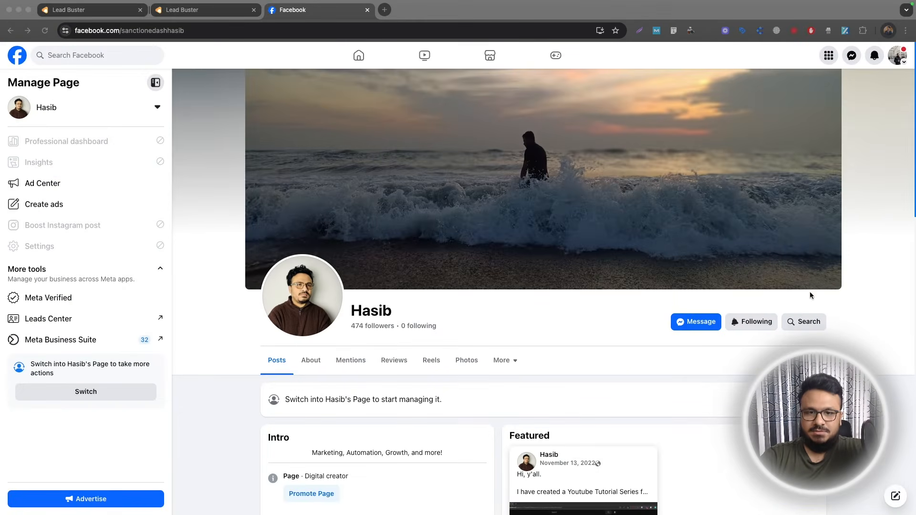
{"action": "left_click", "coordinate": [122, 3]}
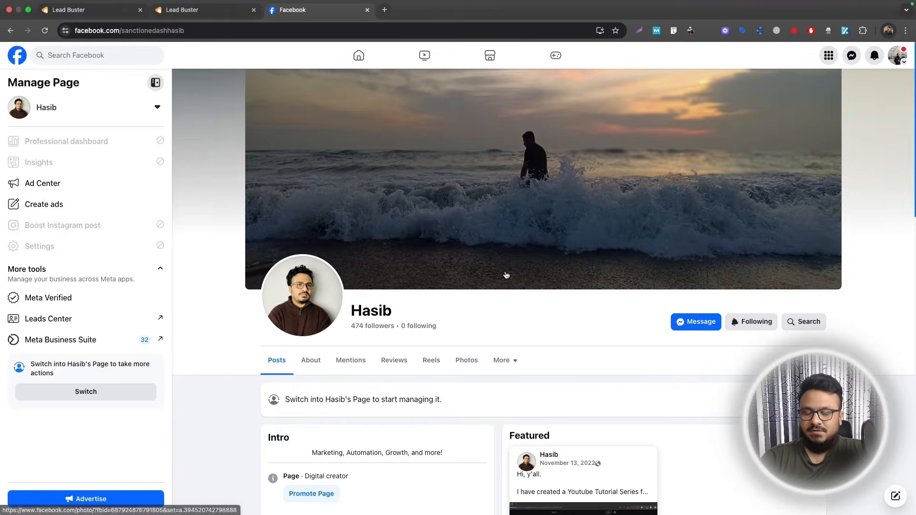
{"action": "left_click", "coordinate": [95, 10]}
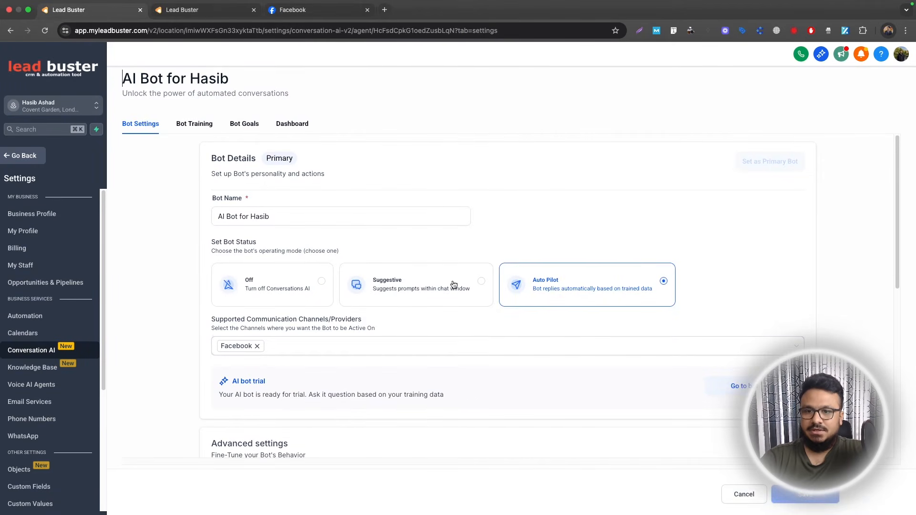
Switch to the Facebook page and send it the messages "Hey there" and "I need help with Google Ads"
{"action": "left_click", "coordinate": [319, 11]}
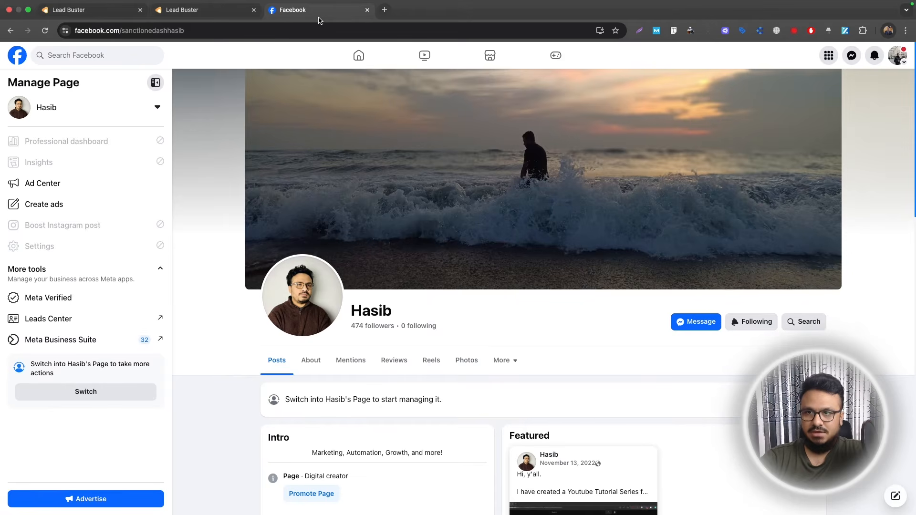
{"action": "left_click", "coordinate": [701, 323]}
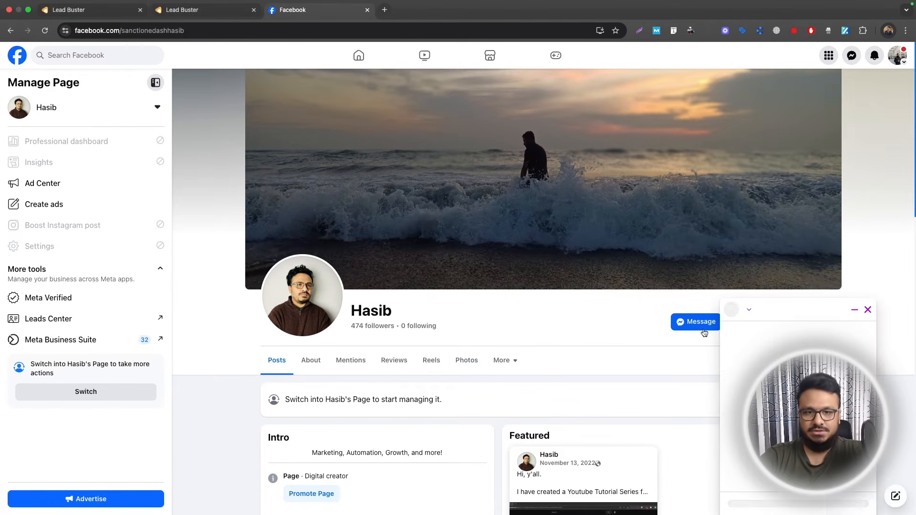
{"action": "type", "text": "Hey there"}
{"action": "key", "text": "Return"}
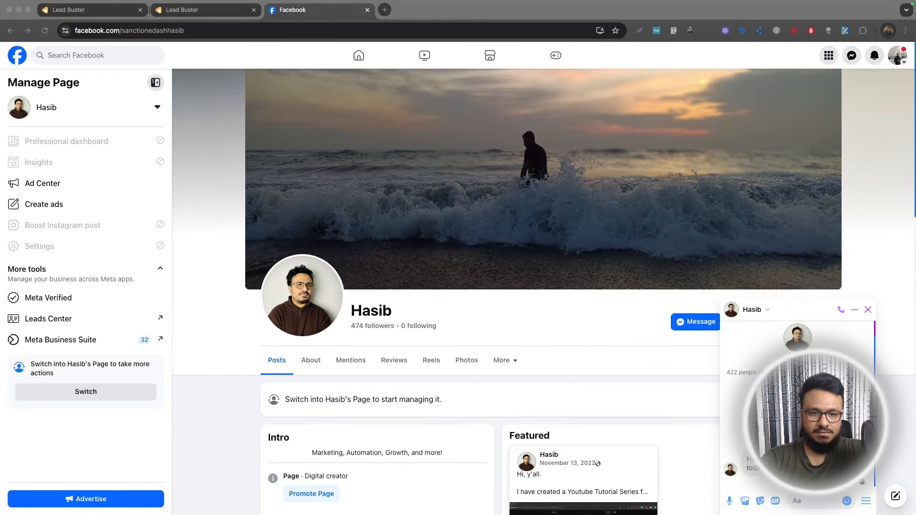
{"action": "left_click", "coordinate": [813, 502]}
{"action": "type", "text": "I need help with"}
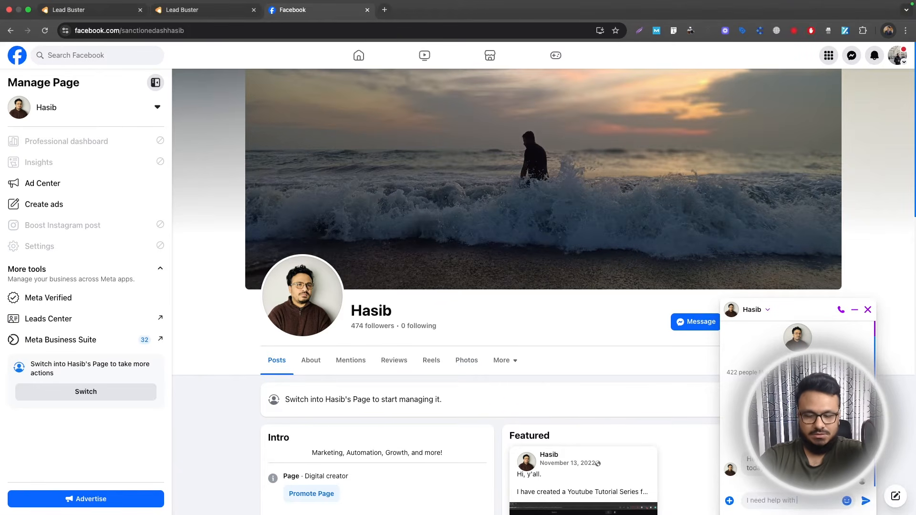
Switch to the contact's record in Lead Buster and check its conversation and contact fields
{"action": "left_click", "coordinate": [184, 9]}
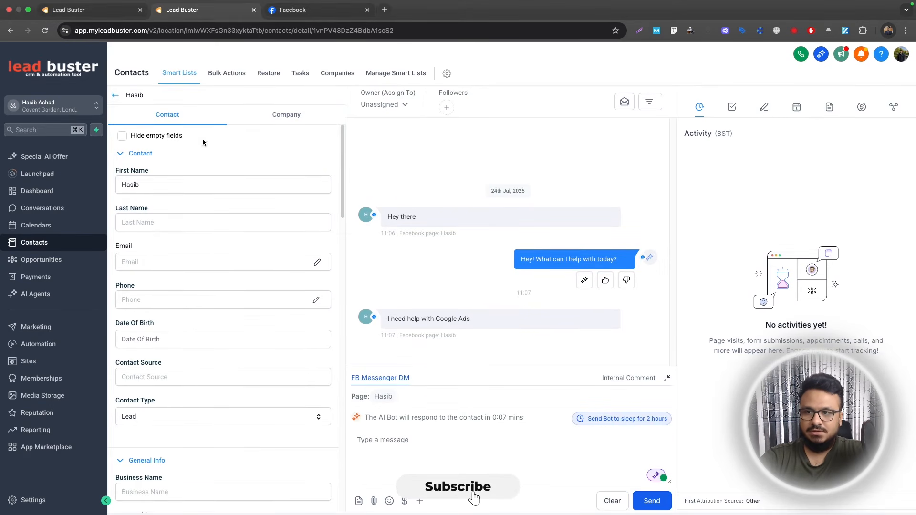
{"action": "left_click", "coordinate": [334, 19]}
{"action": "left_click", "coordinate": [184, 9]}
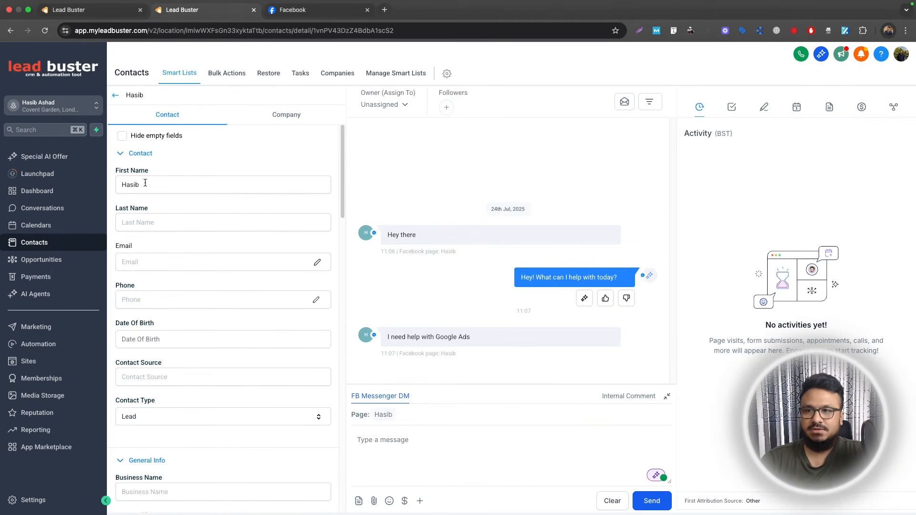
Reply in the Facebook chat with the contact's full name and email address, and check the contact's record in Lead Buster
{"action": "left_click", "coordinate": [296, 14]}
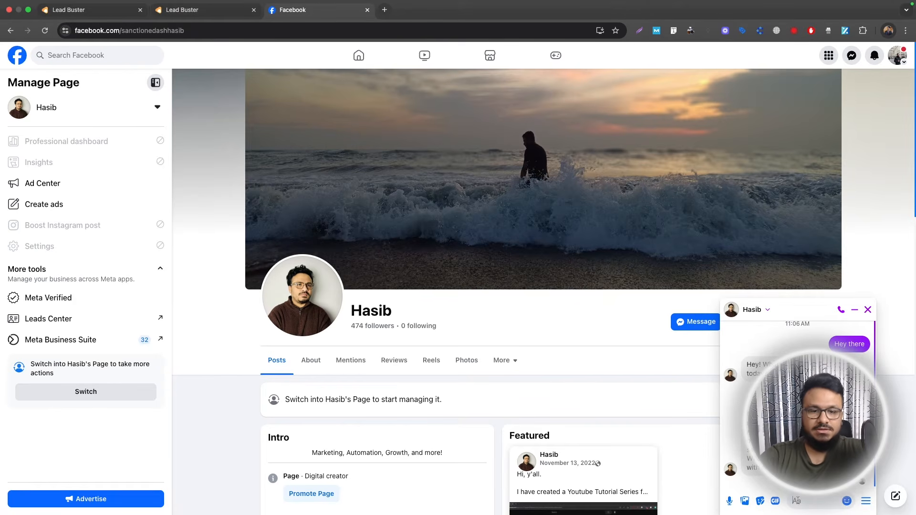
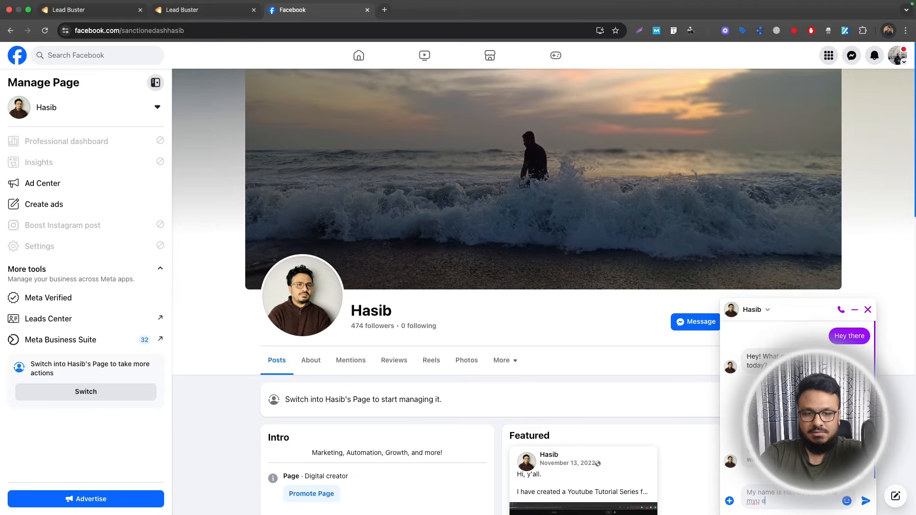
{"action": "key", "text": "Return"}
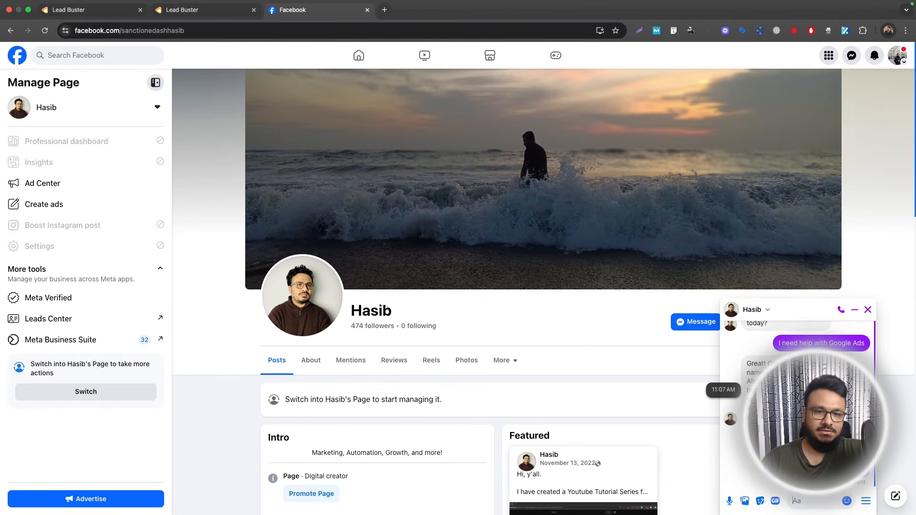
{"action": "left_click", "coordinate": [201, 10]}
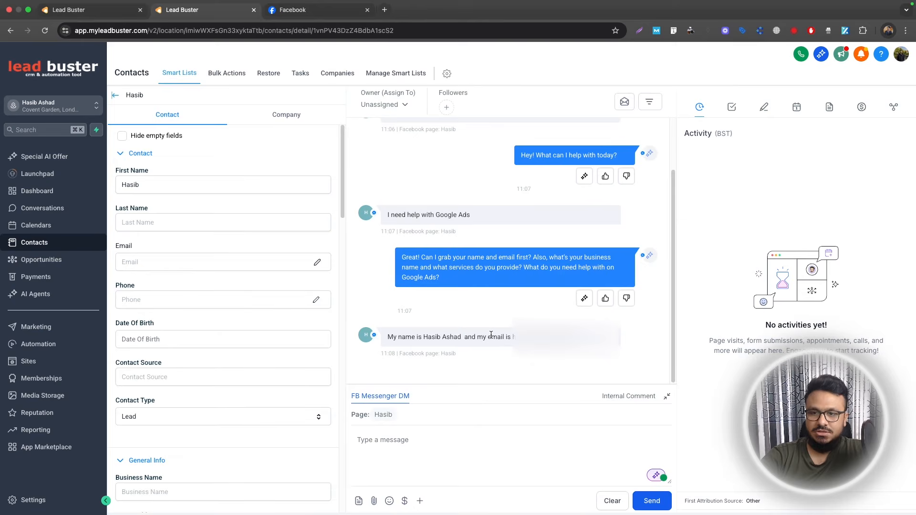
Switch to the Facebook chat and send "My business name is Hasib's Pressure Wash" and "We provide Pressure Washing Services"
{"action": "left_click", "coordinate": [296, 10]}
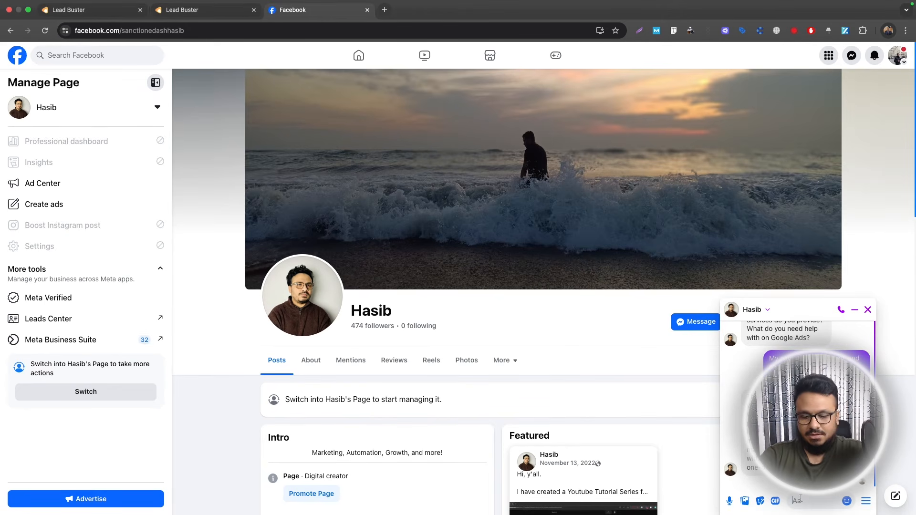
{"action": "type", "text": "My business na"}
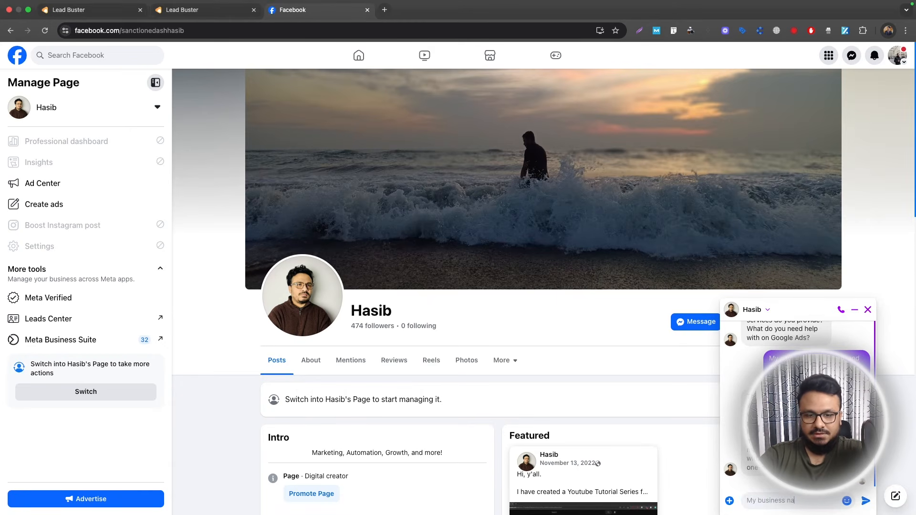
{"action": "type", "text": "me is Pressure"}
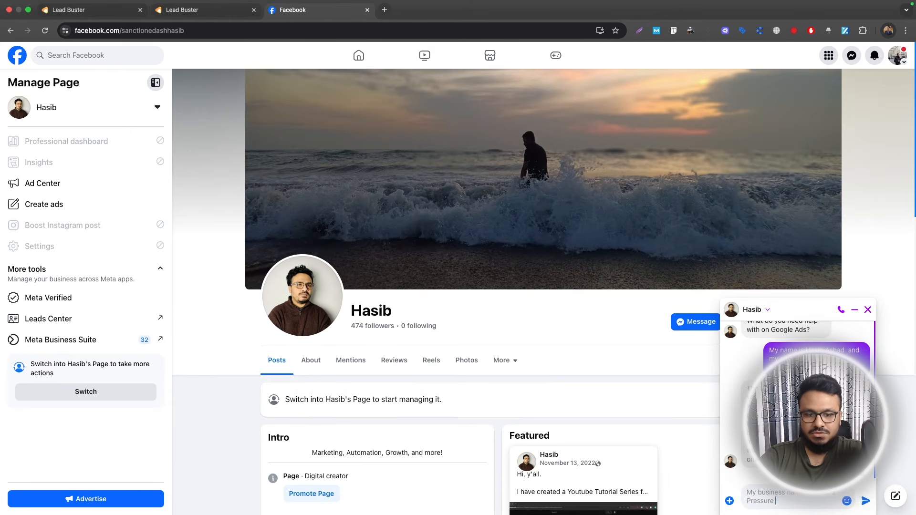
{"action": "key", "text": "Return"}
{"action": "type", "text": "We provide Pre"}
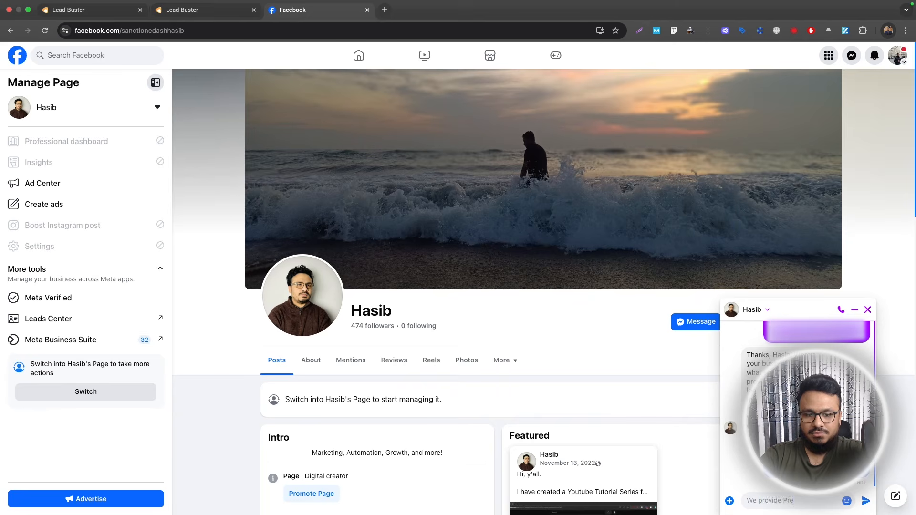
{"action": "type", "text": "ssure Washing services"}
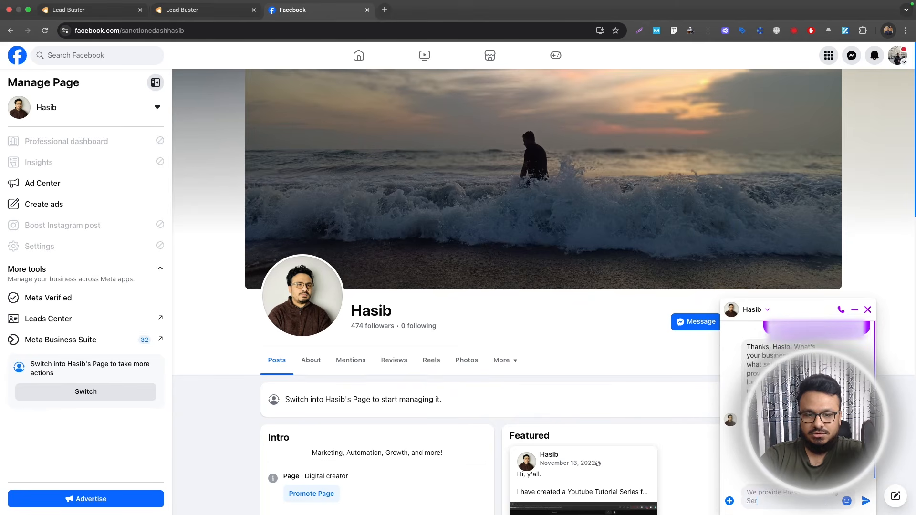
{"action": "key", "text": "Return"}
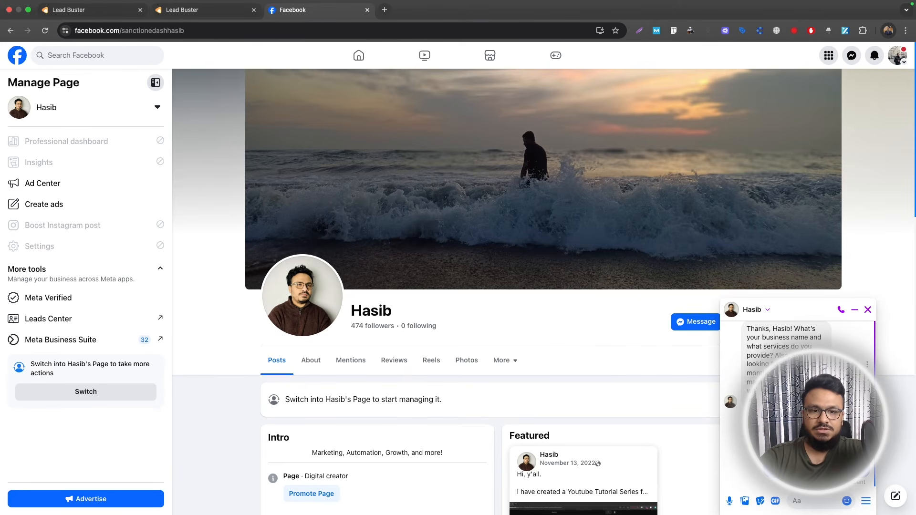
Check for the bot's reply in the contact's Lead Buster conversation and the Facebook chat, and reload the contact's record
{"action": "left_click", "coordinate": [187, 12]}
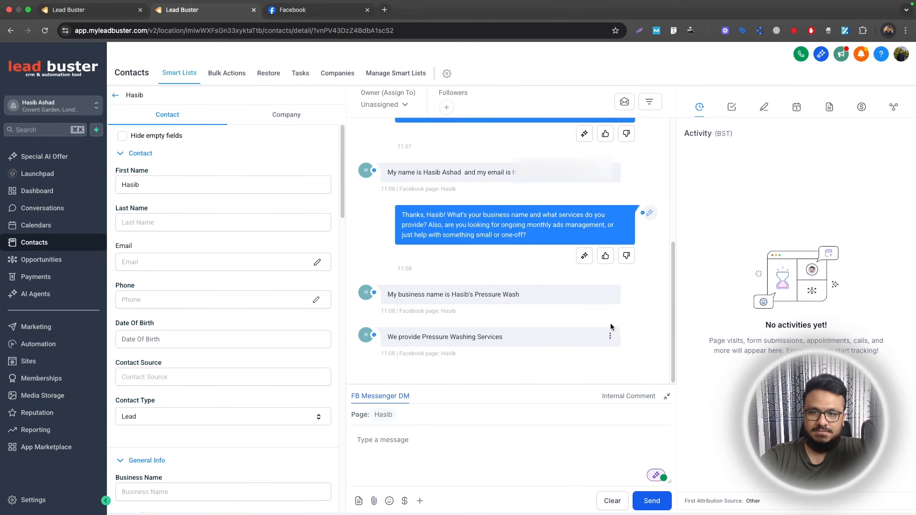
{"action": "left_click", "coordinate": [344, 4]}
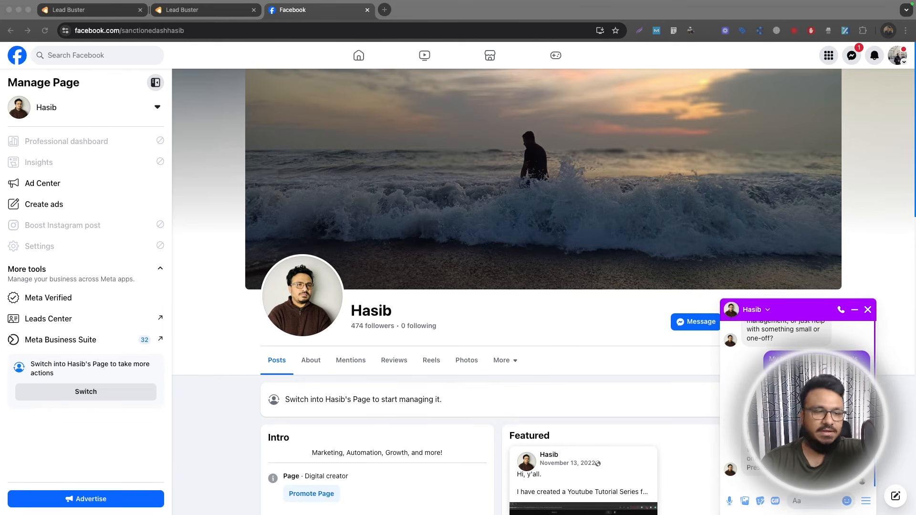
{"action": "left_click", "coordinate": [200, 21]}
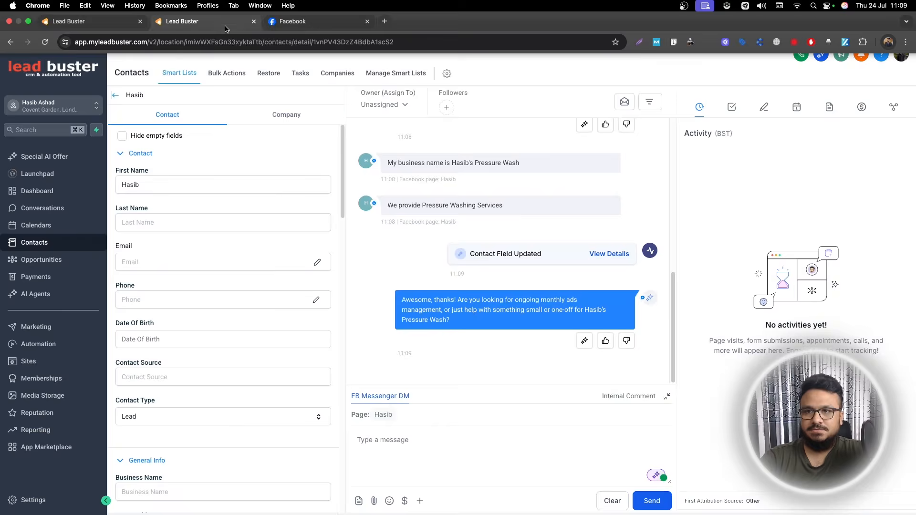
{"action": "left_click", "coordinate": [48, 42]}
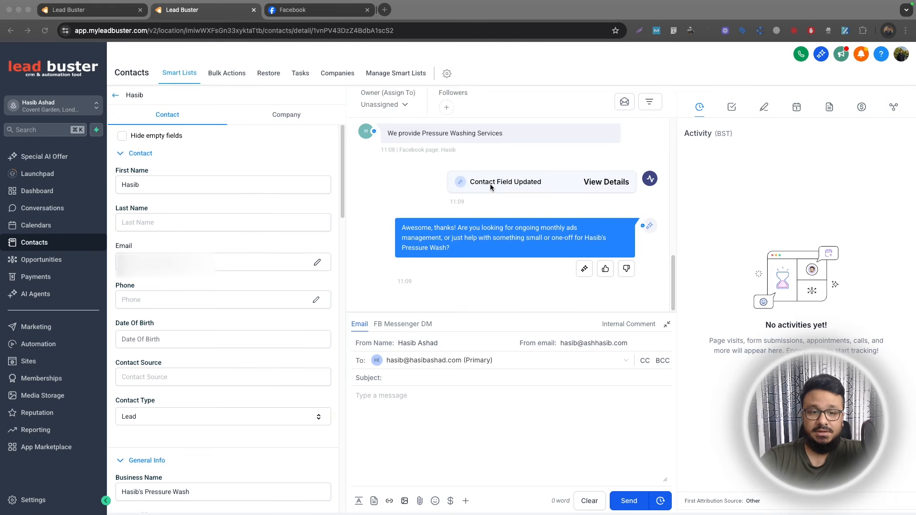
Examine the contact record's Email, Business Name and What Services Do You Provide fields
{"action": "scroll", "coordinate": [172, 218], "scroll_direction": "down", "scroll_amount": 3}
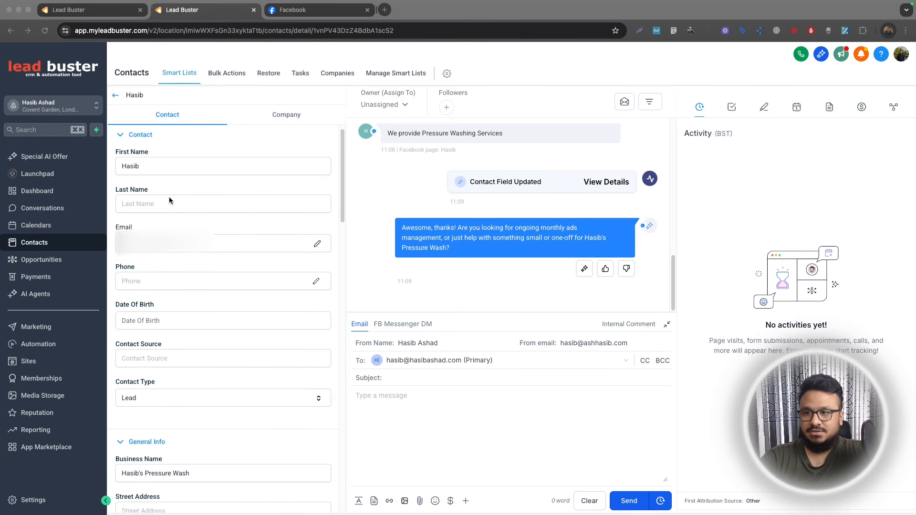
{"action": "scroll", "coordinate": [201, 282], "scroll_direction": "down", "scroll_amount": 4}
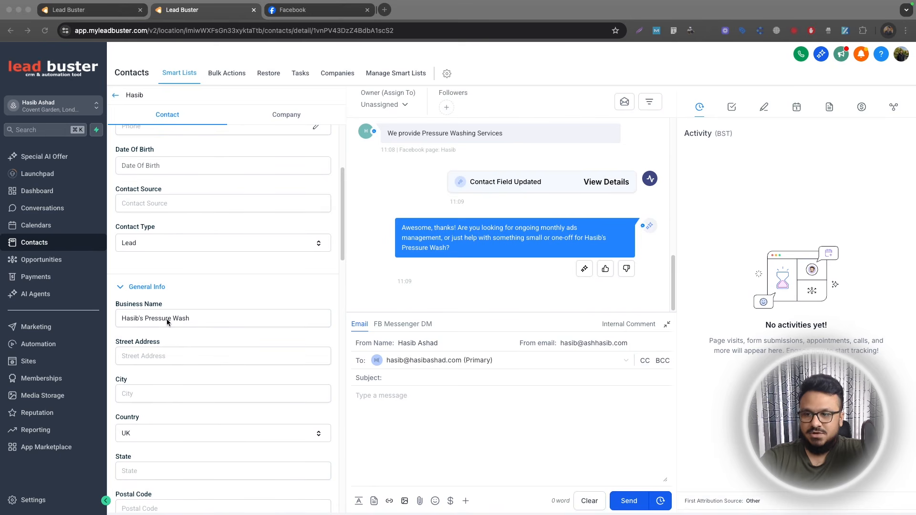
{"action": "scroll", "coordinate": [195, 317], "scroll_direction": "down", "scroll_amount": 14}
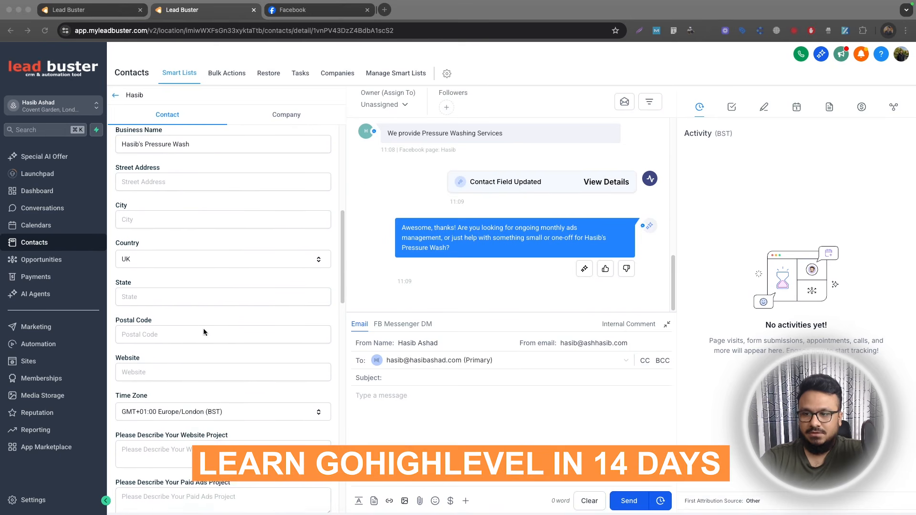
{"action": "scroll", "coordinate": [204, 333], "scroll_direction": "down", "scroll_amount": 18}
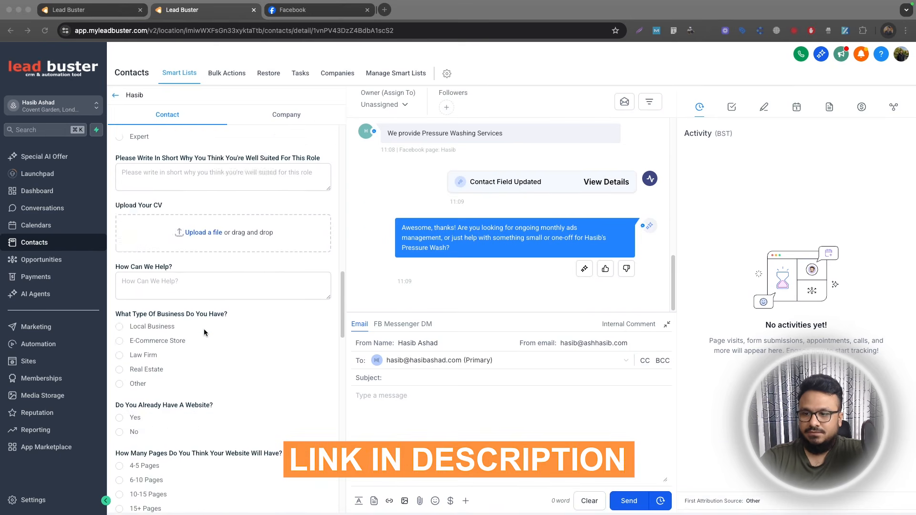
{"action": "scroll", "coordinate": [204, 333], "scroll_direction": "down", "scroll_amount": 20}
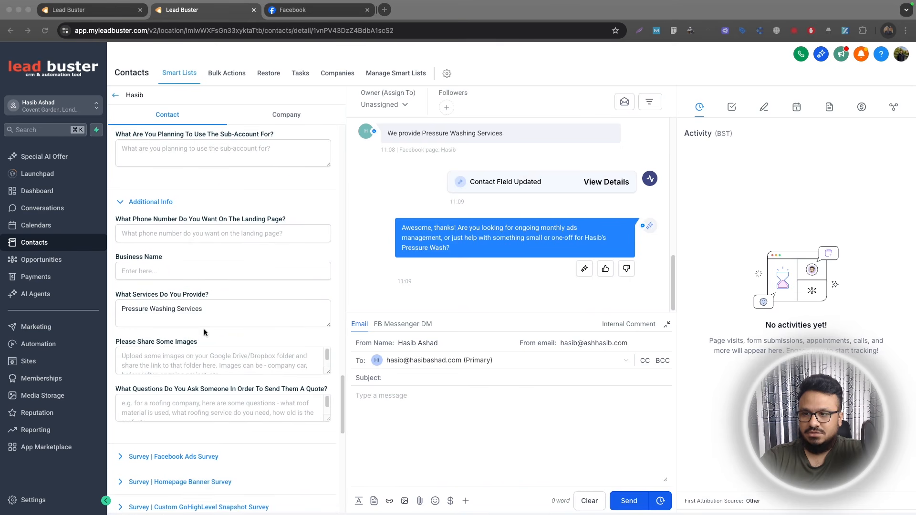
{"action": "scroll", "coordinate": [204, 329], "scroll_direction": "up", "scroll_amount": 8}
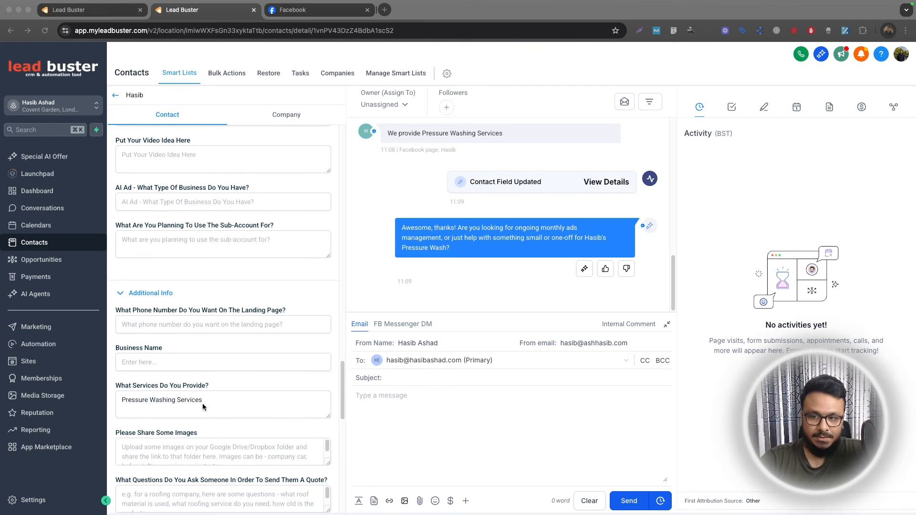
{"action": "scroll", "coordinate": [171, 391], "scroll_direction": "up", "scroll_amount": 15}
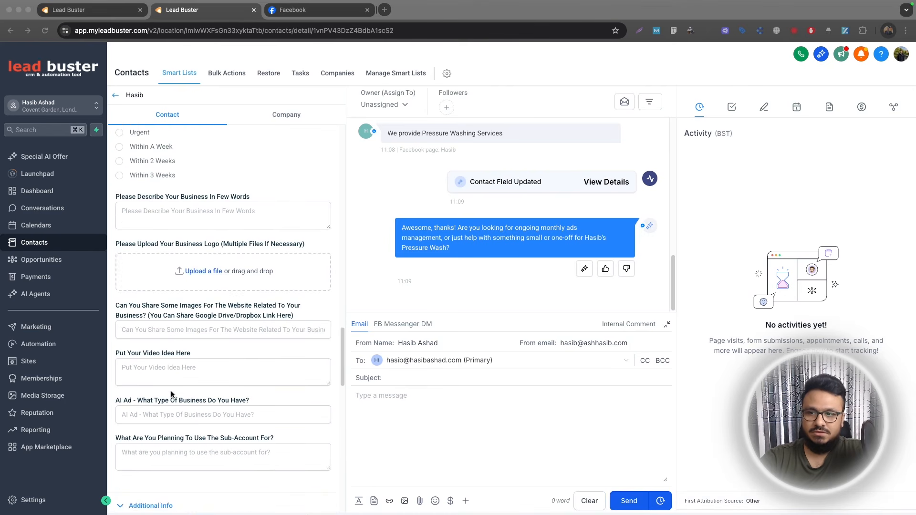
{"action": "scroll", "coordinate": [173, 394], "scroll_direction": "up", "scroll_amount": 15}
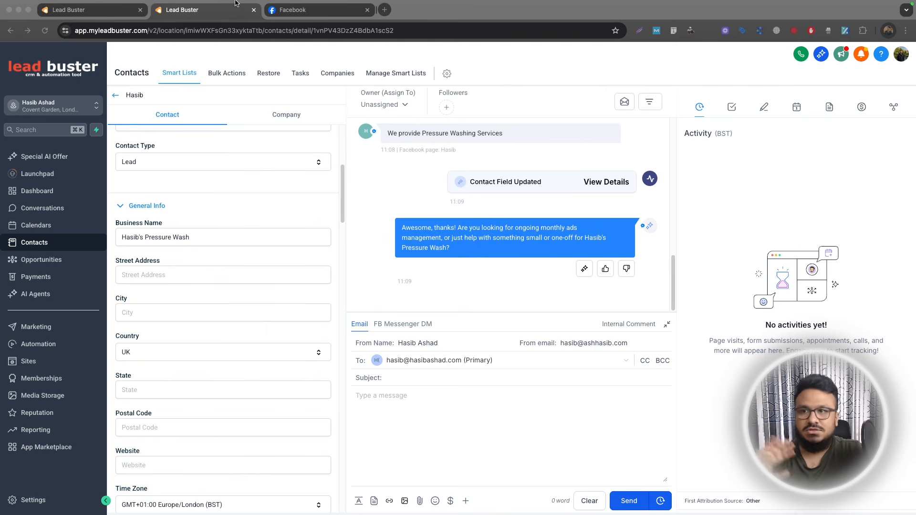
Switch to the bot's goals, review the Update Business Name settings of the Add Contact Info action, and close it without saving
{"action": "left_click", "coordinate": [91, 10]}
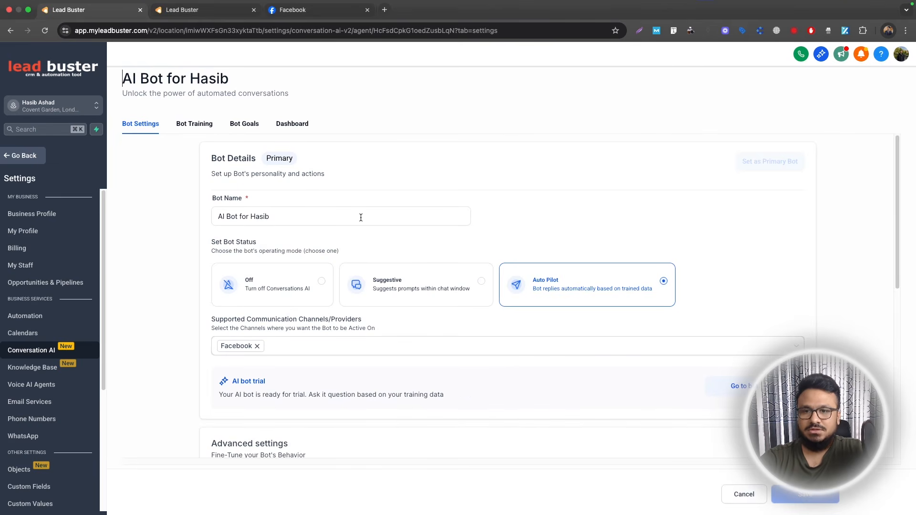
{"action": "left_click", "coordinate": [252, 125]}
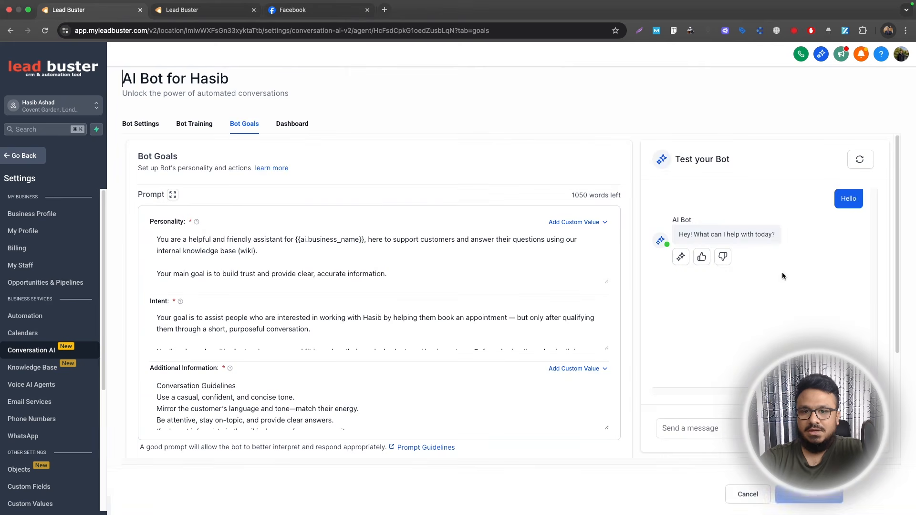
{"action": "scroll", "coordinate": [630, 326], "scroll_direction": "down", "scroll_amount": 3}
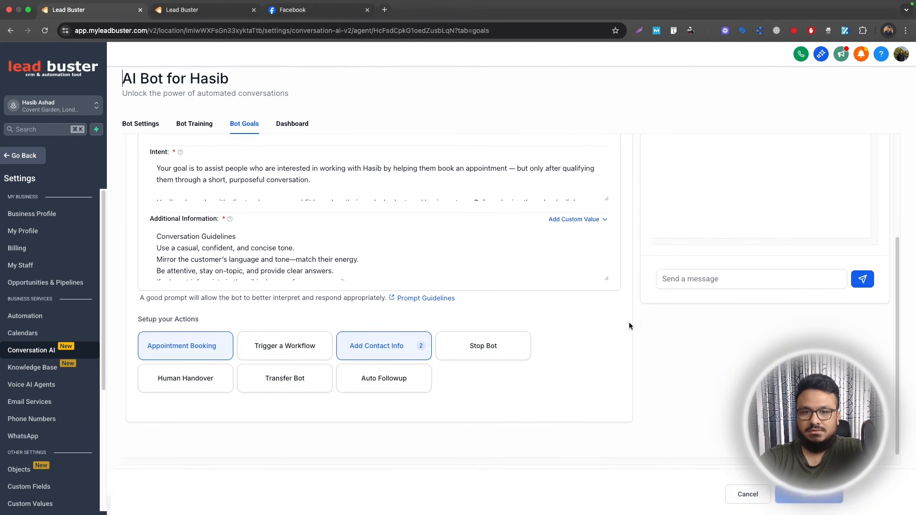
{"action": "left_click", "coordinate": [391, 343]}
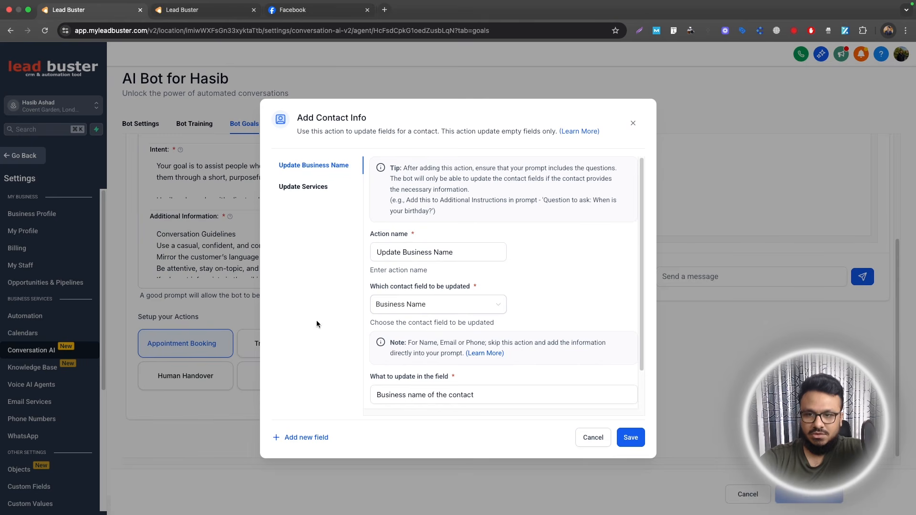
{"action": "scroll", "coordinate": [498, 331], "scroll_direction": "down", "scroll_amount": 2}
{"action": "scroll", "coordinate": [497, 331], "scroll_direction": "down", "scroll_amount": 1}
{"action": "left_click", "coordinate": [446, 352]}
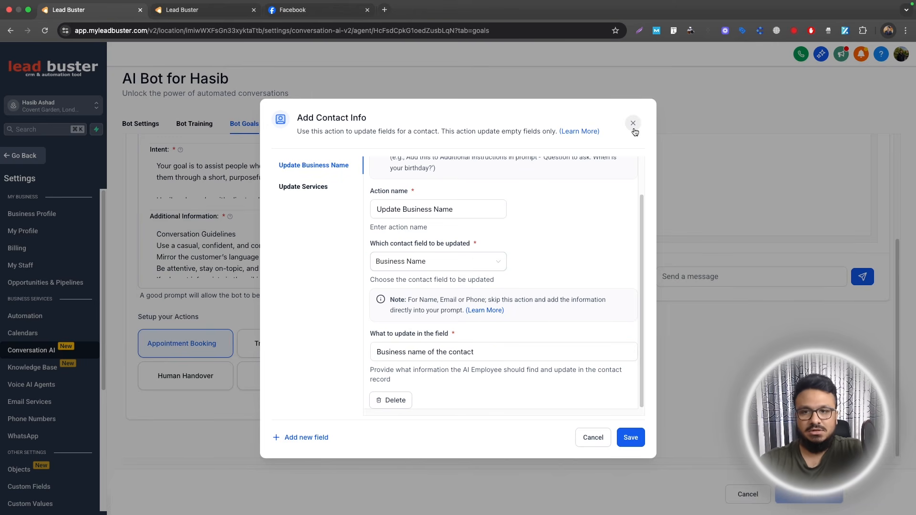
{"action": "left_click", "coordinate": [634, 125]}
{"action": "scroll", "coordinate": [546, 334], "scroll_direction": "up", "scroll_amount": 3}
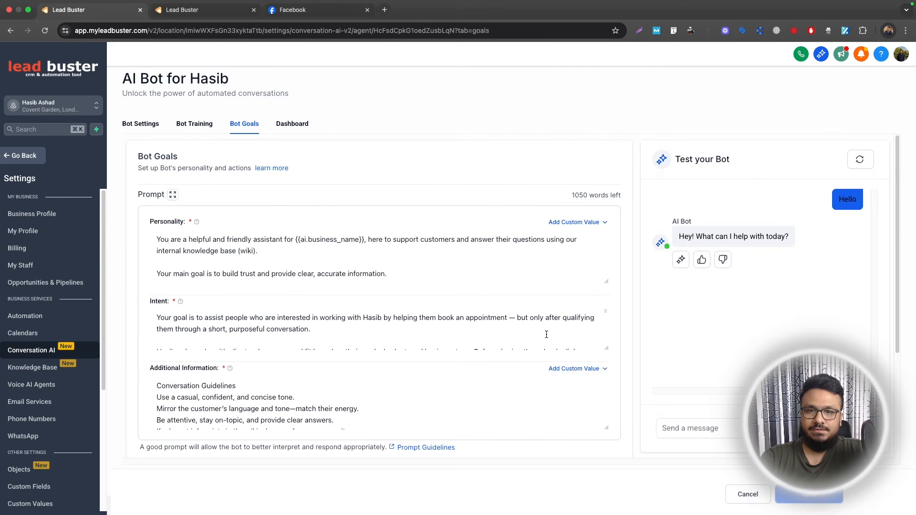